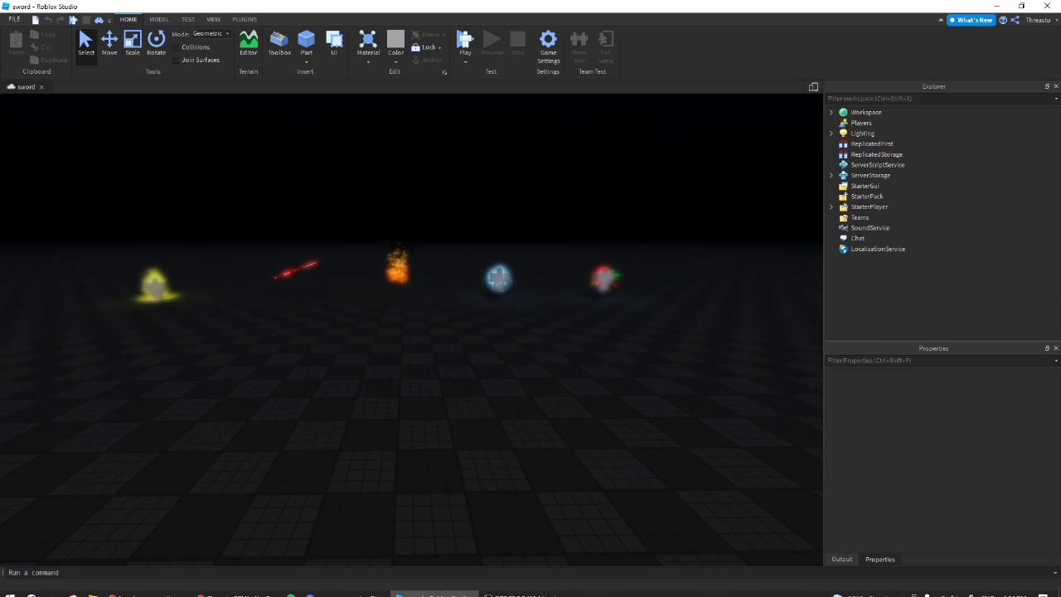
Switch to the browser, look through the YouTube channel's uploaded videos, and return to Roblox Studio.
left_click(236, 588)
scroll(559, 406, "down", 2)
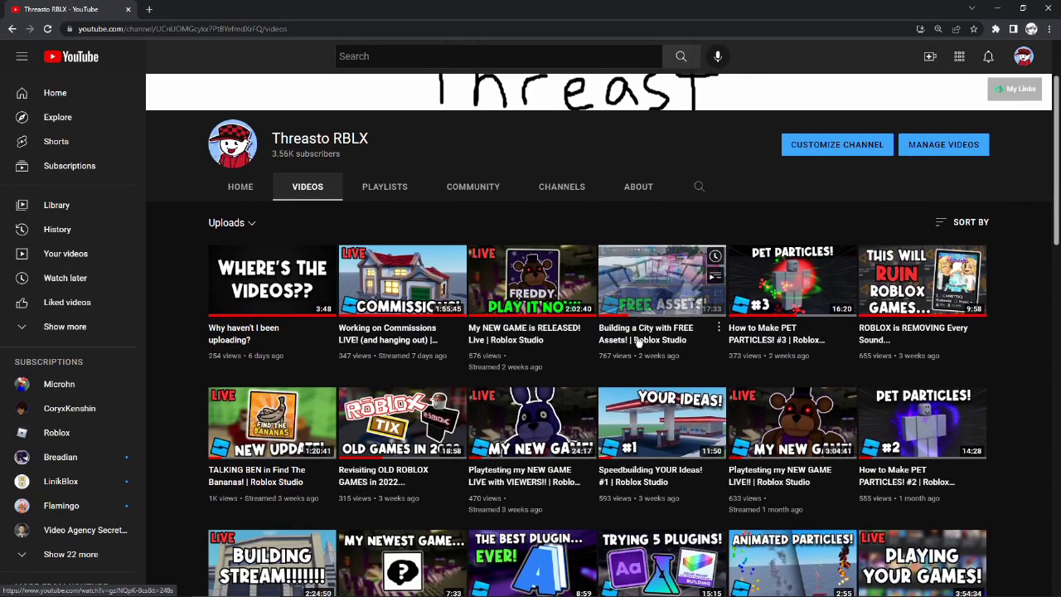
scroll(941, 333, "down", 1)
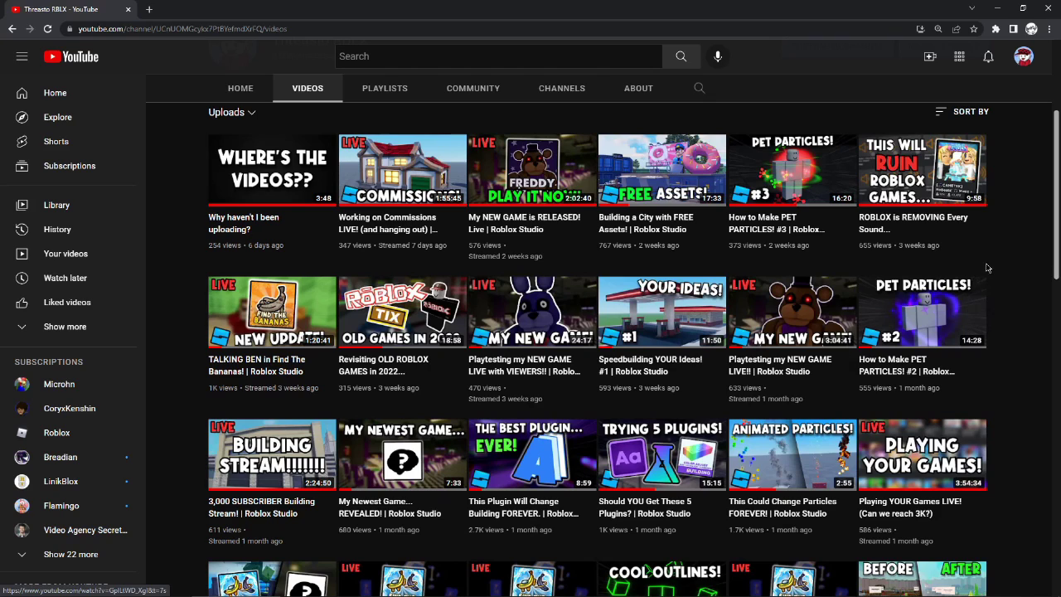
scroll(998, 260, "down", 1)
scroll(998, 261, "down", 1)
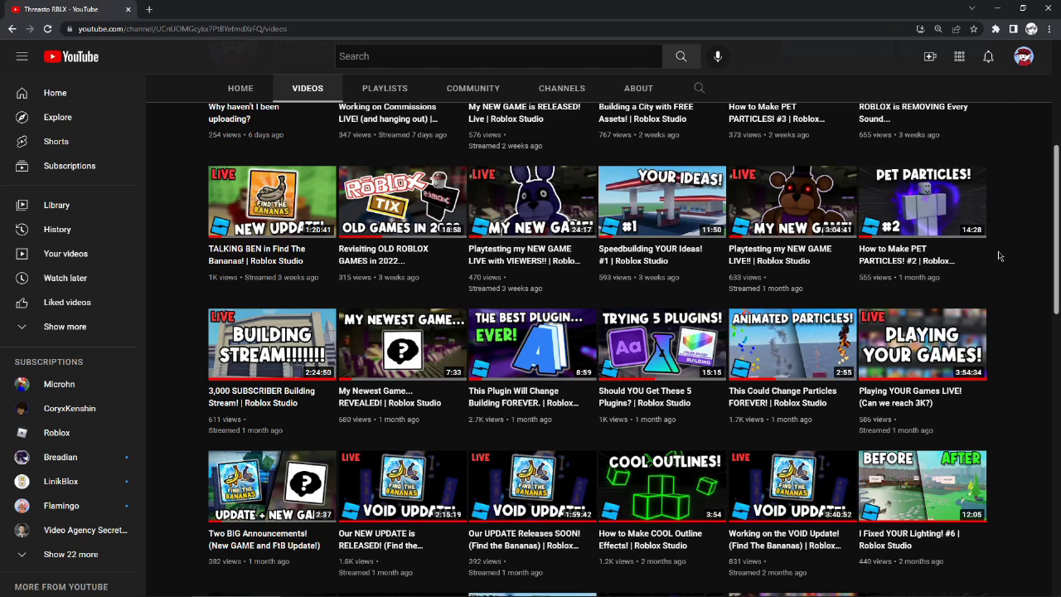
scroll(999, 256, "down", 1)
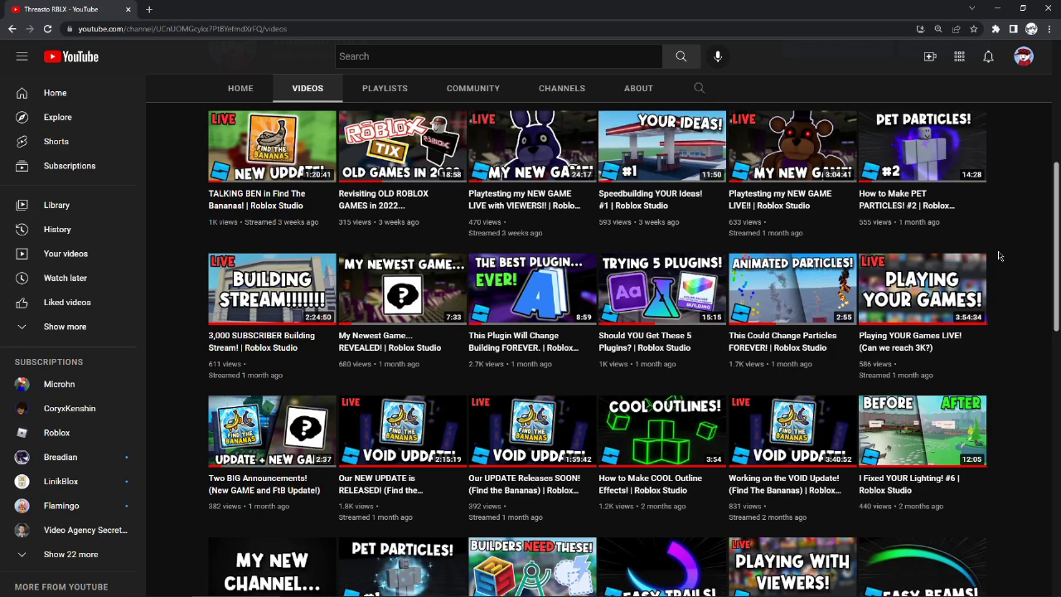
scroll(997, 249, "up", 4)
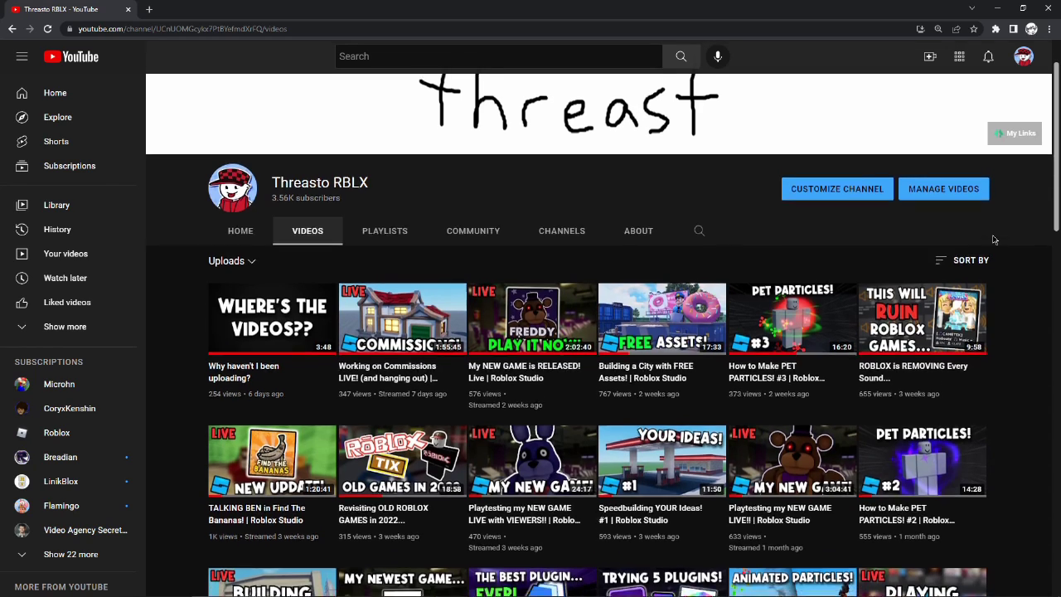
scroll(978, 228, "down", 1)
left_click(997, 7)
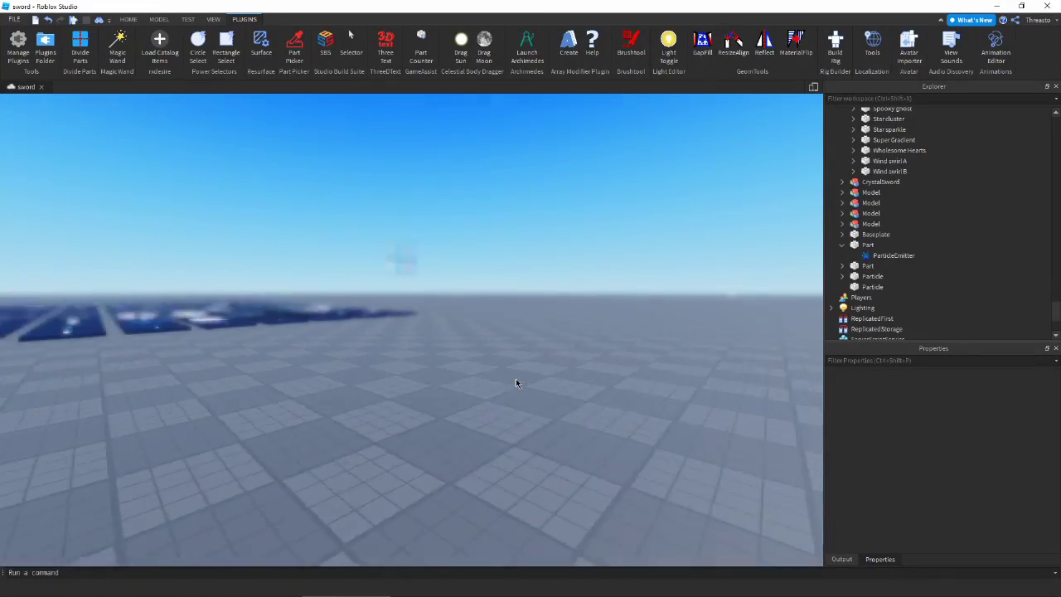
Examine the grid of blue particle texture tiles laid out on the baseplate.
key("w")
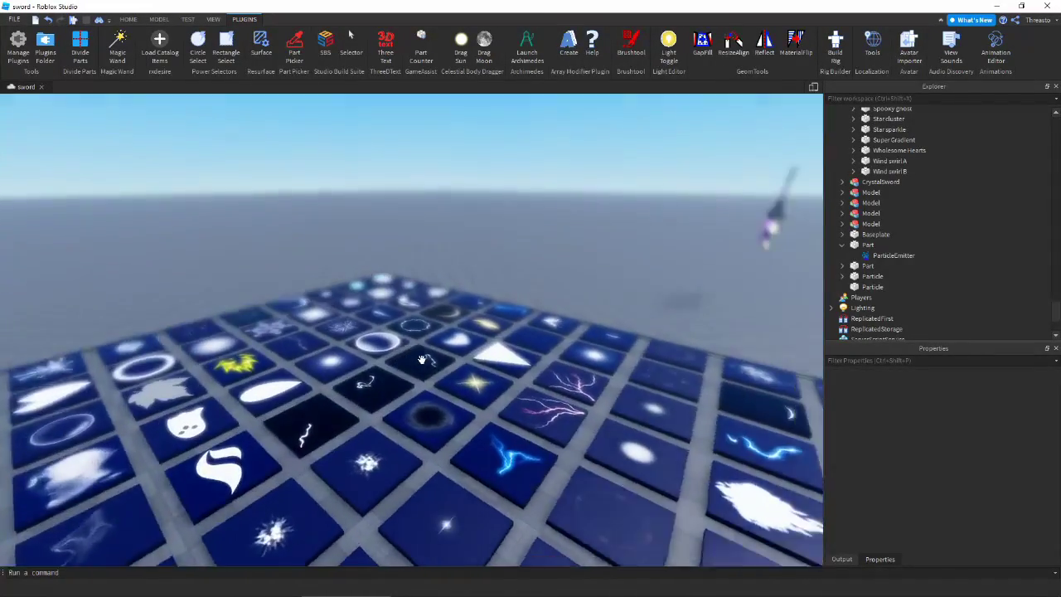
right_click_drag(422, 360, 422, 360)
key("s")
key("w")
key("a")
key("w")
key("s")
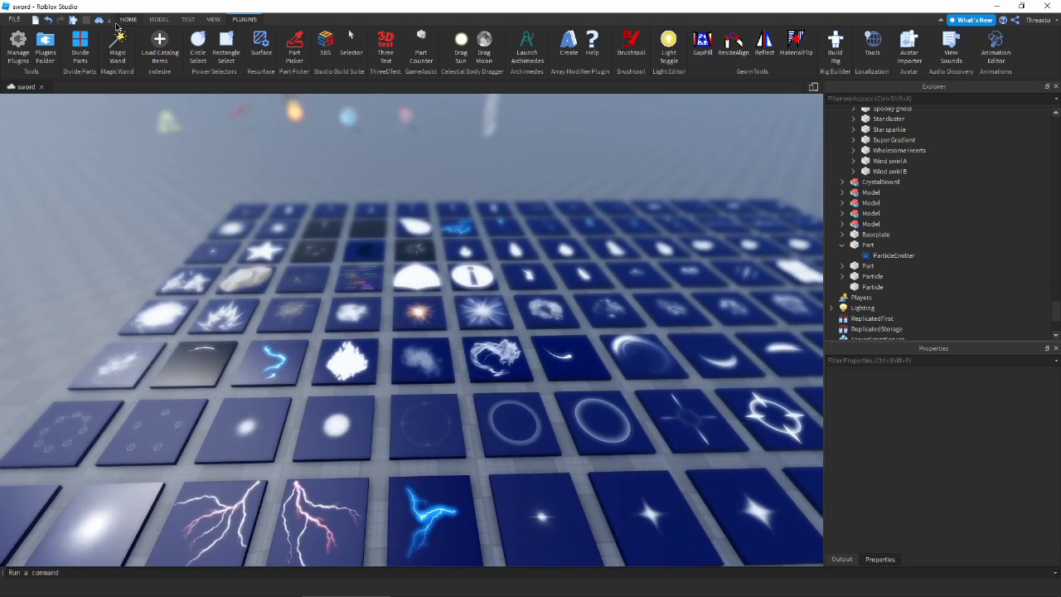
View the Bingus Particle Pack among the Toolbox models for particles, and remove the stray inserted part.
left_click(126, 19)
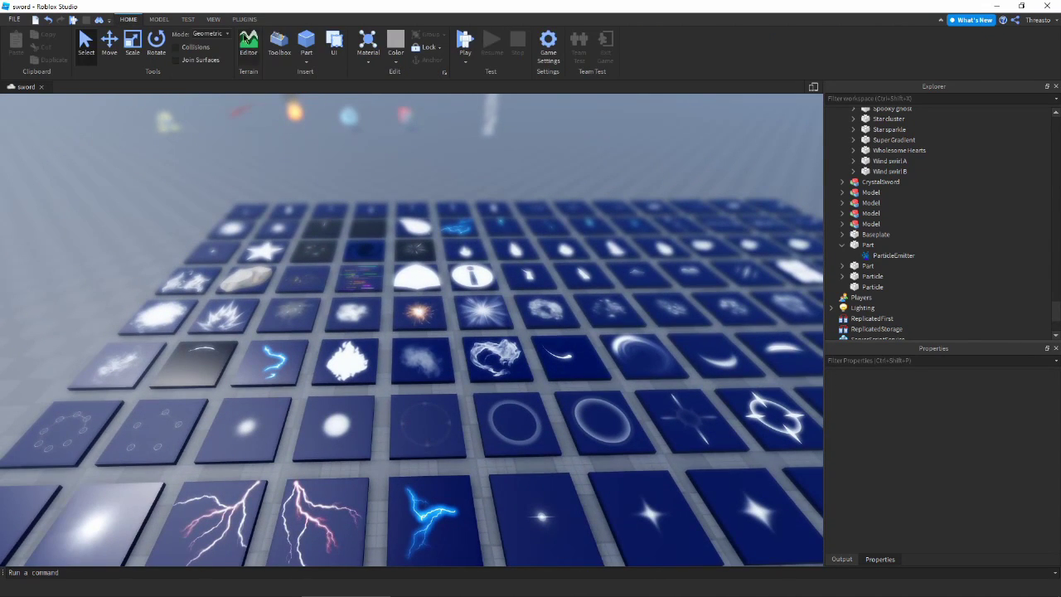
left_click(280, 46)
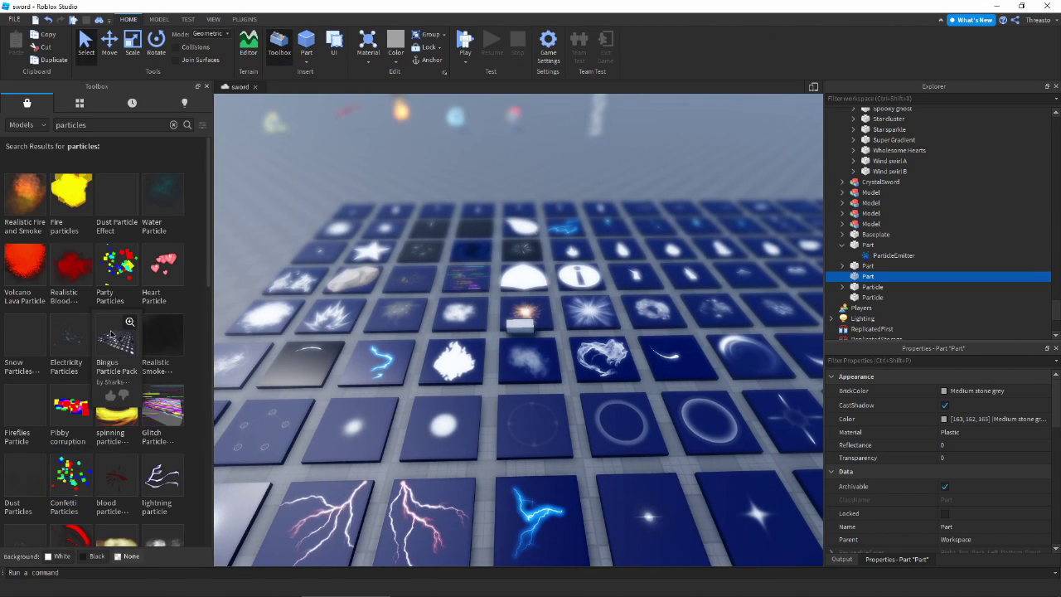
left_click(206, 86)
key("Delete")
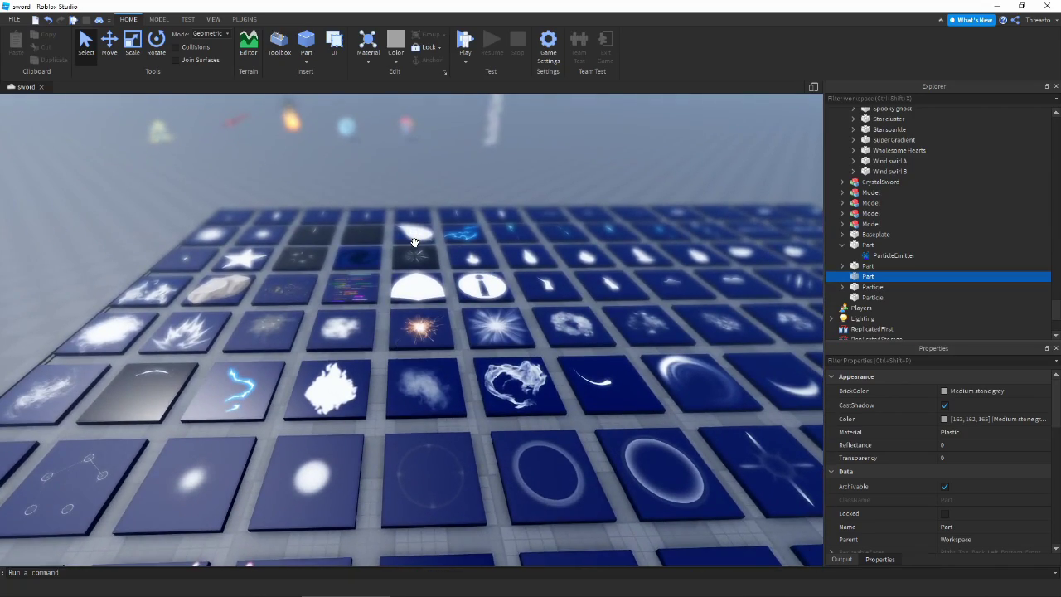
Examine the star, flame, smoke and lightning tiles of the particle pack from closer up.
key("w")
key("d")
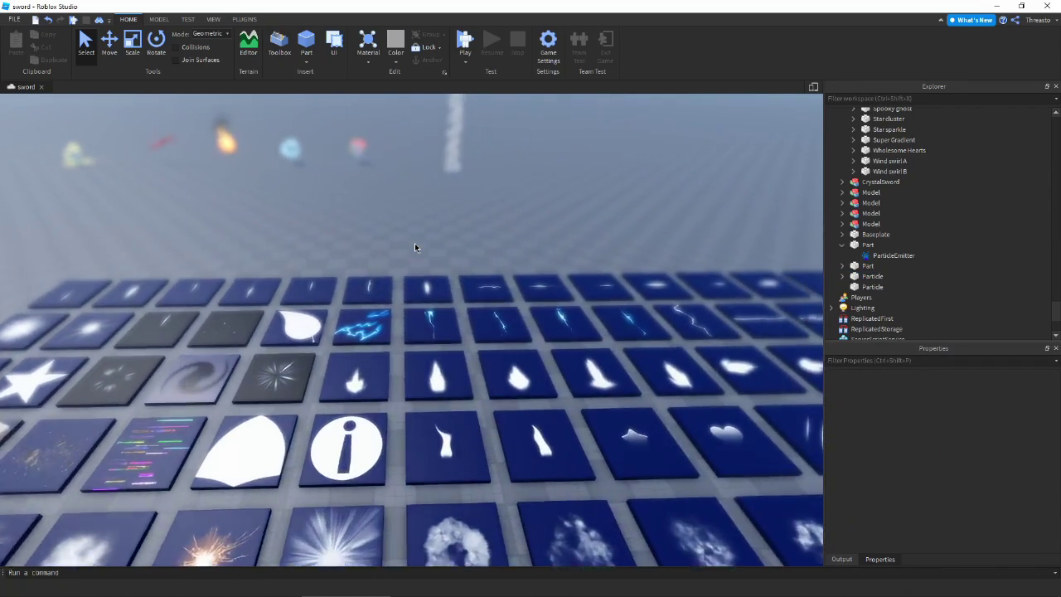
key("w")
right_click_drag(415, 243, 429, 218)
key("a")
key("s")
key("w")
key("a")
key("w")
key("w")
key("w")
right_click_drag(358, 239, 349, 221)
key("s")
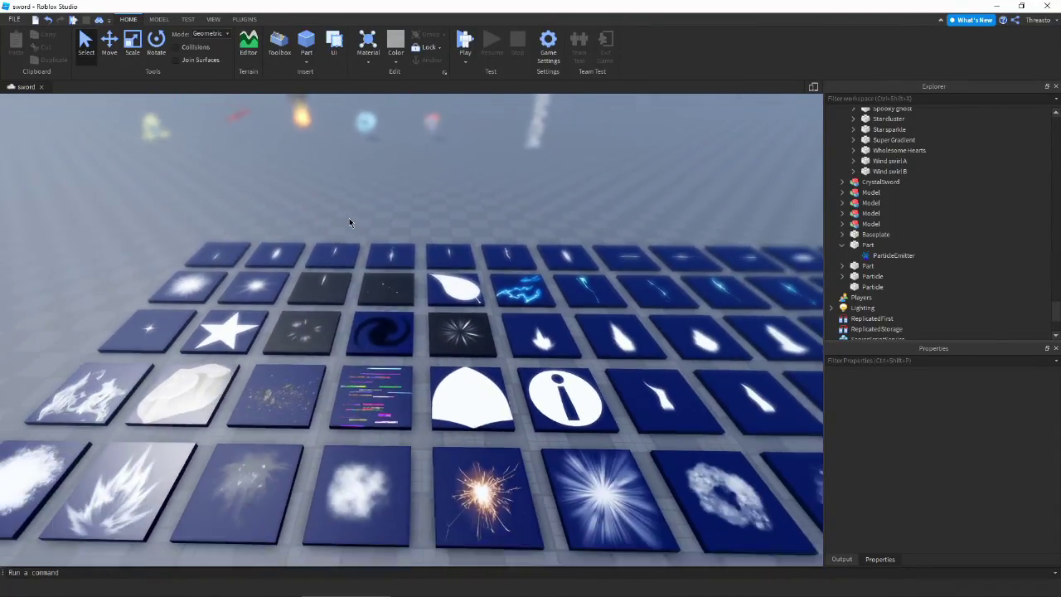
Copy the texture ID of the decal on the curved blue lightning tile.
key("w")
mouse_move(443, 235)
right_mouse_down()
mouse_move(428, 236)
mouse_move(443, 232)
right_mouse_up()
key("w")
key("w")
left_click(377, 237)
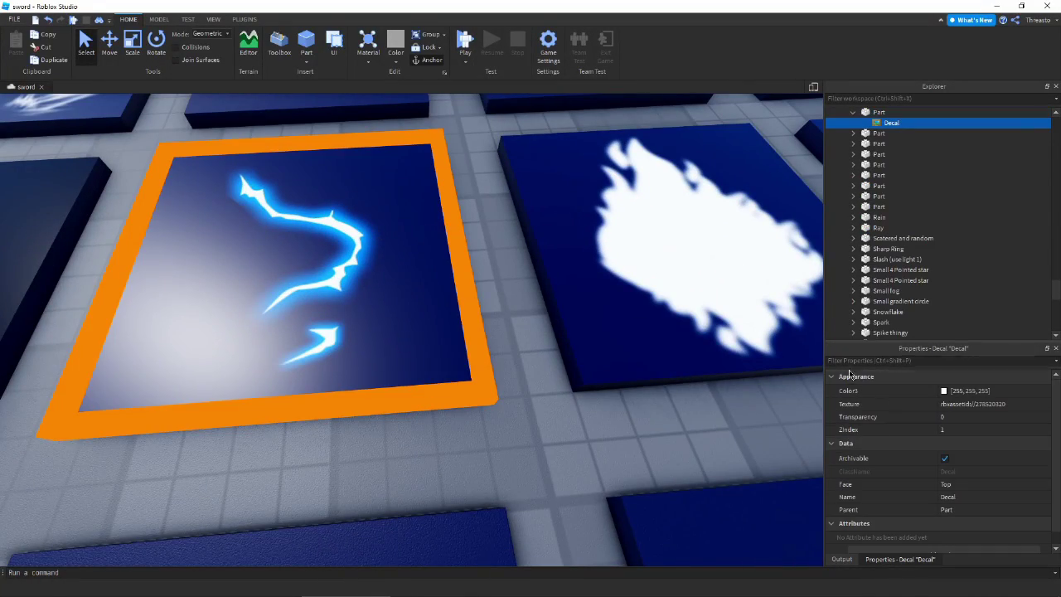
left_click(992, 405)
key("ctrl+c")
left_click(661, 449)
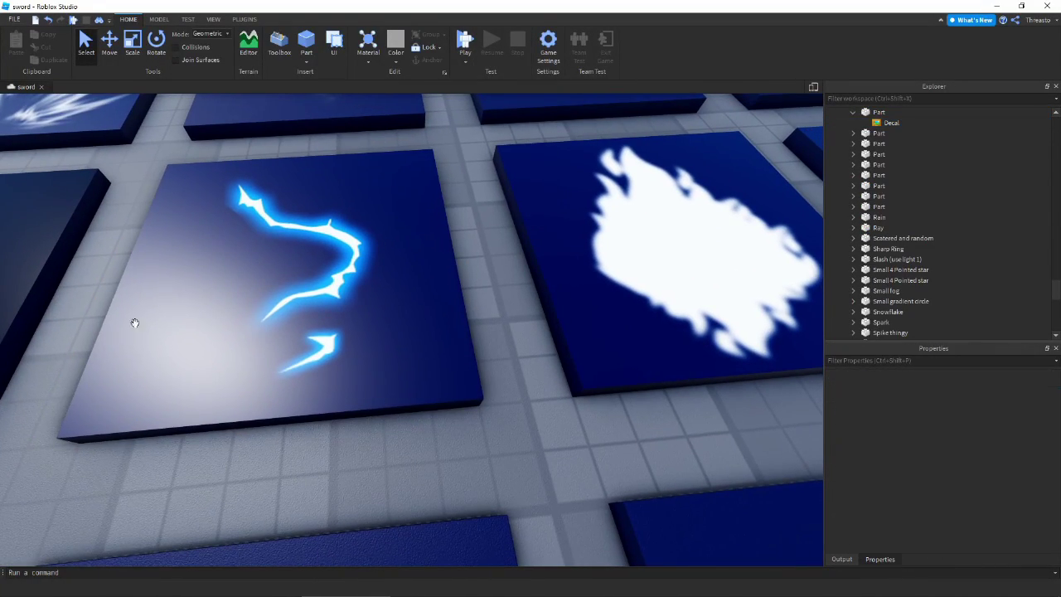
Apply the copied lightning texture, rbxassetid://278520320, to the ParticleEmitter in the part emitting white sparkles.
right_click_drag(470, 242, 470, 241)
key("w")
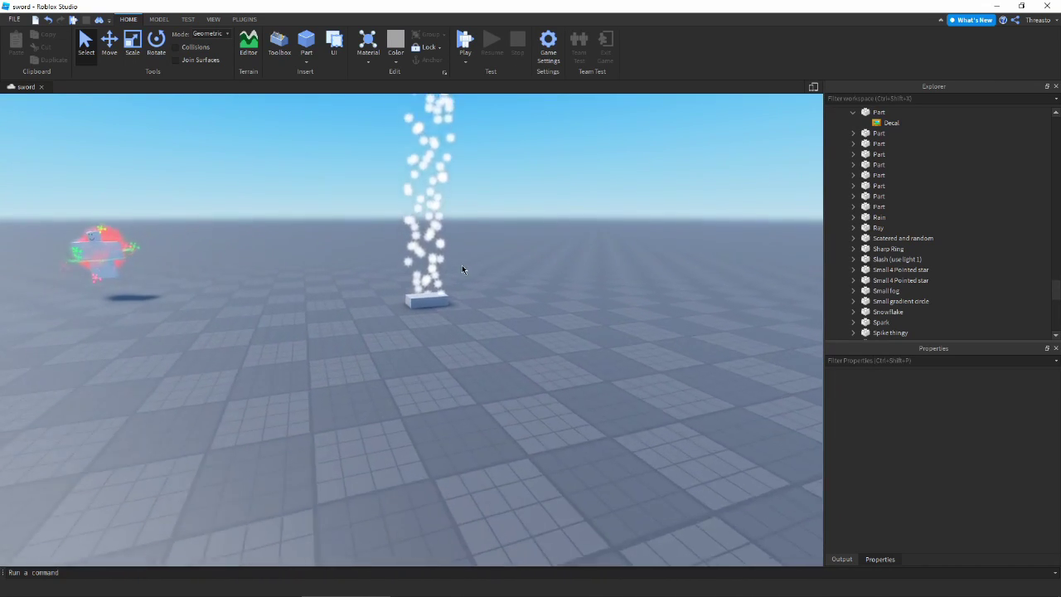
left_click(432, 291)
scroll(954, 274, "down", 1)
left_click(895, 315)
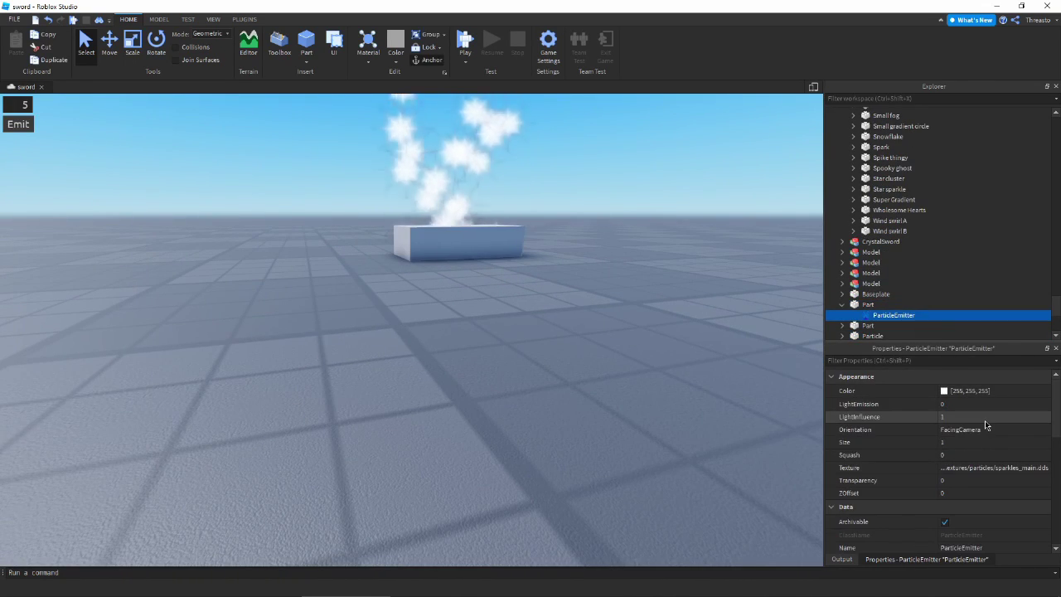
left_click(996, 469)
key("ctrl+v")
key("Return")
Add a keypoint to the emitter's Size curve at time about 0.077 with a value of about 2.46.
key("e")
right_click_drag(601, 423, 601, 424)
left_click(965, 442)
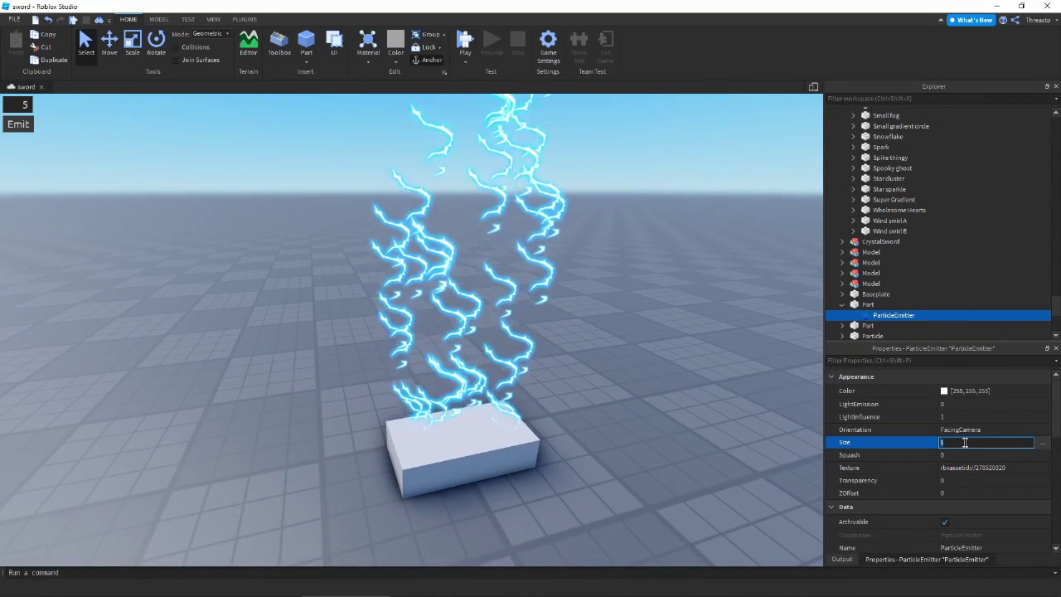
left_click(1042, 443)
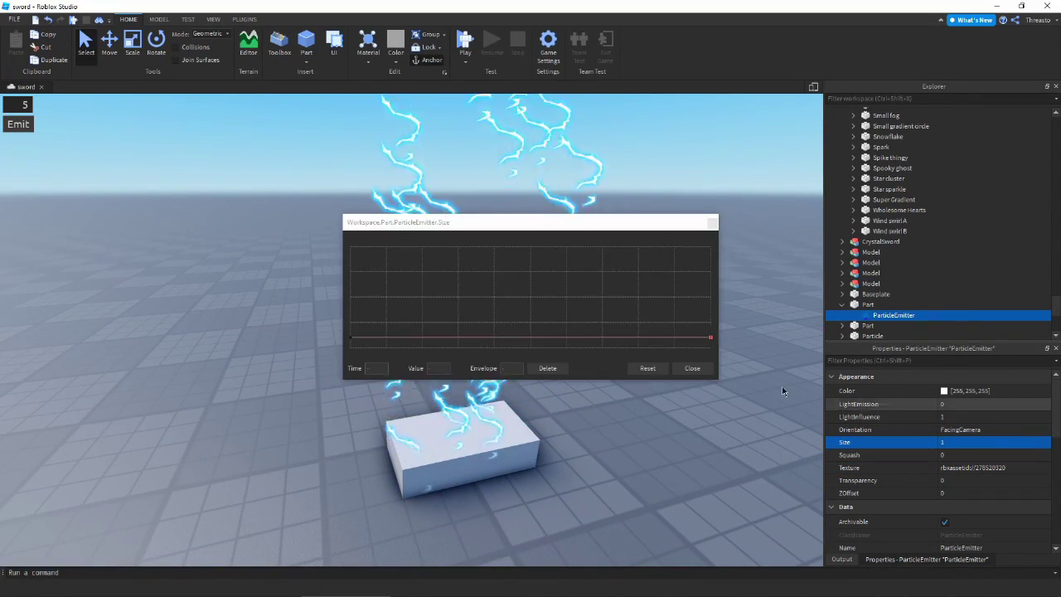
left_click_drag(514, 225, 824, 370)
left_click_drag(693, 489, 687, 468)
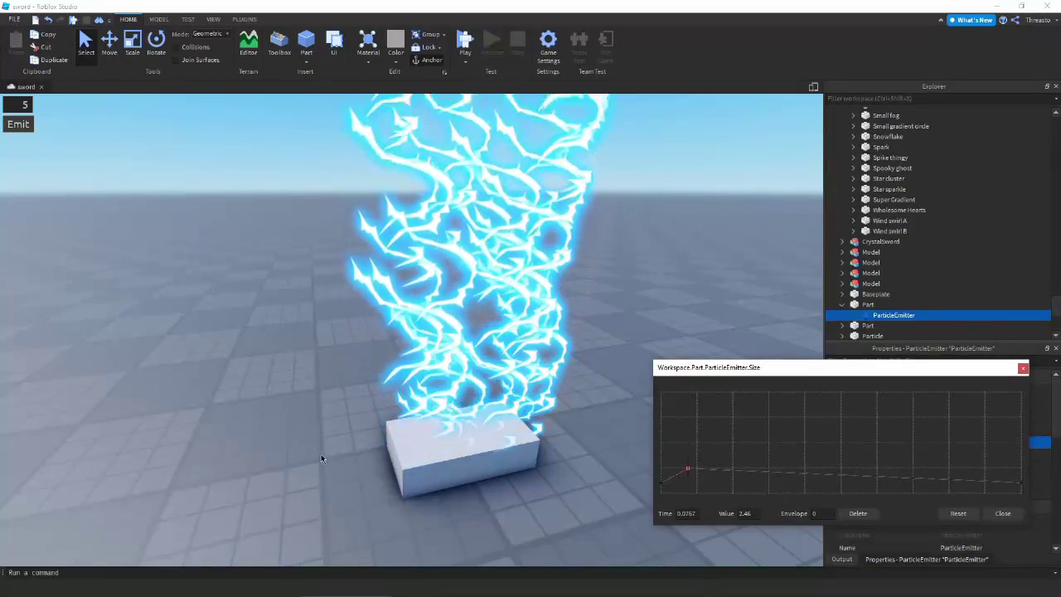
left_click(1003, 513)
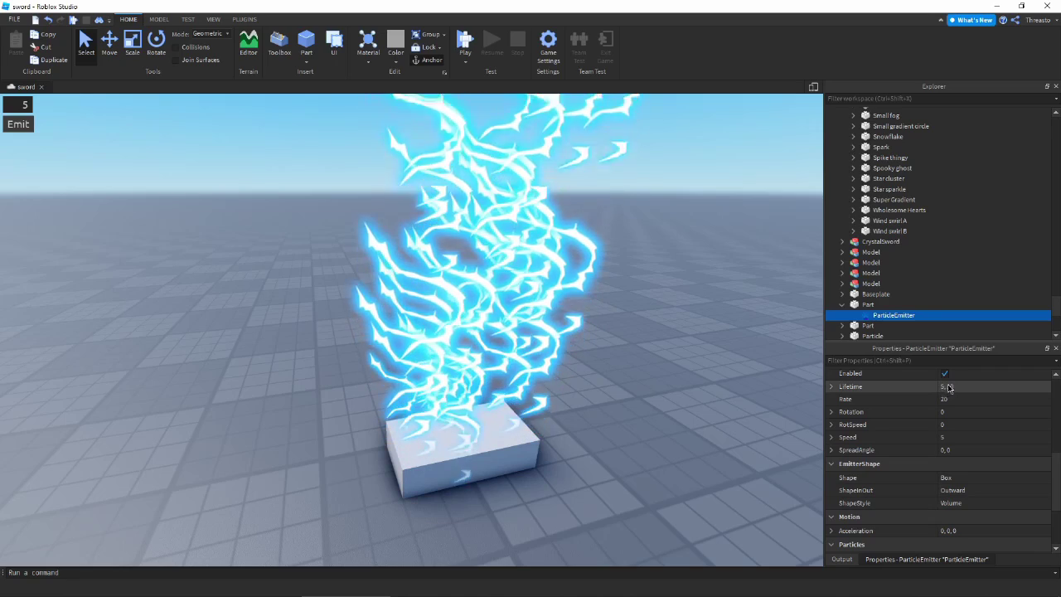
Set the lightning emitter's Lifetime to 0.5.
left_click(951, 386)
type("1")
left_click(951, 387)
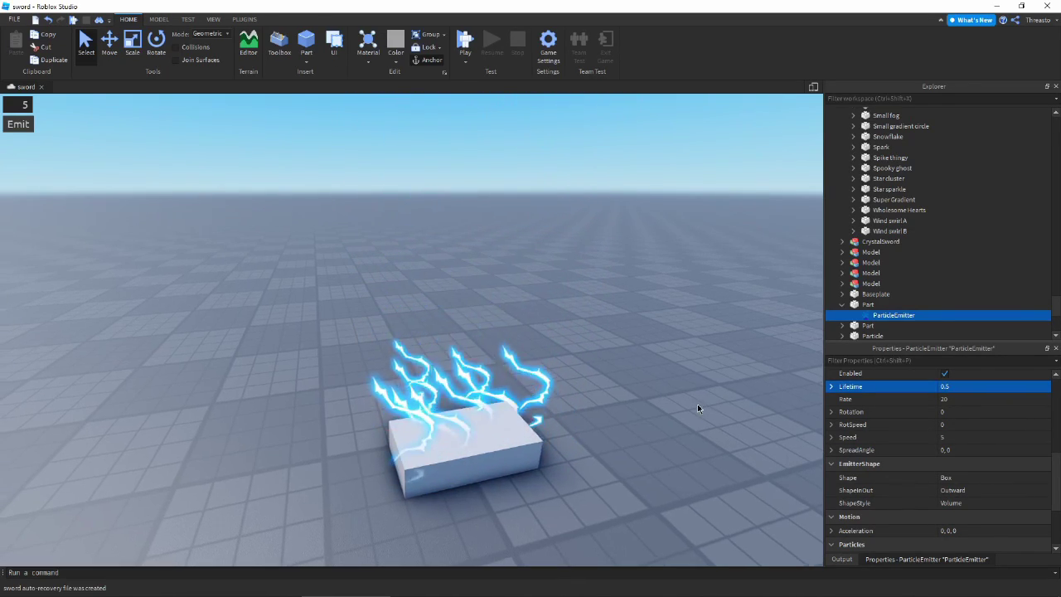
Make the part holding the lightning emitter invisible by setting its Transparency to 1.
right_click_drag(697, 404, 697, 404)
scroll(734, 404, "up", 3)
key("q")
left_click(549, 405)
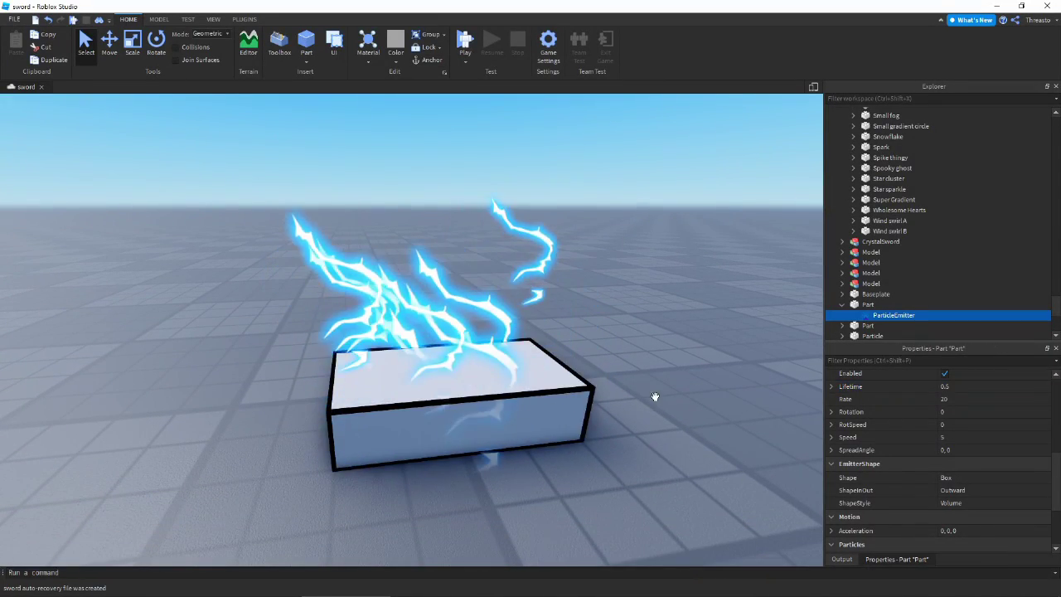
scroll(964, 413, "up", 9)
left_click(965, 410)
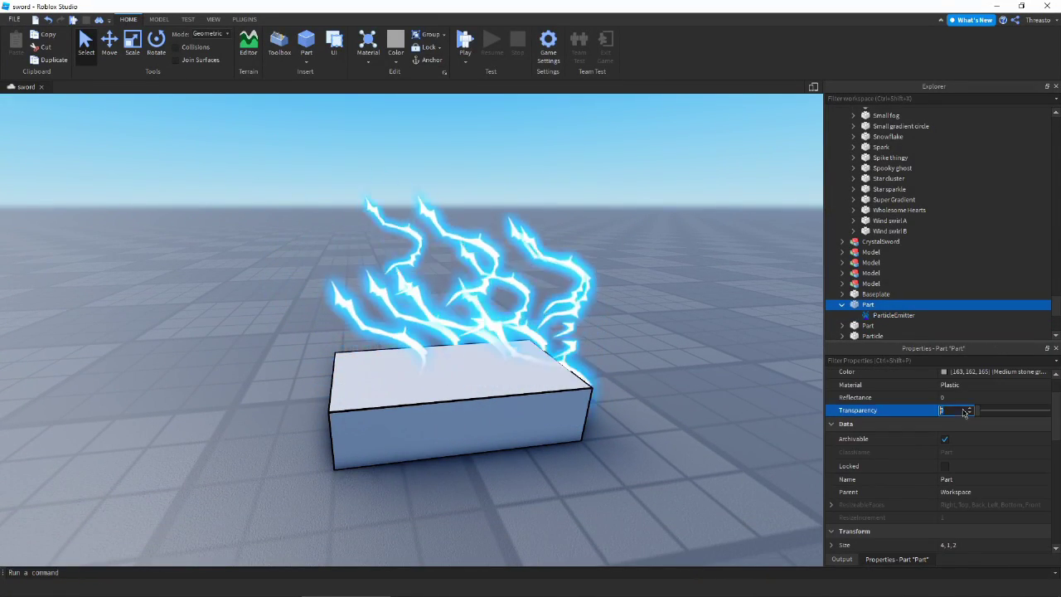
type("1")
key("Return")
Adjust the early keypoint of the emitter's Size curve to about 2.3 at time about 0.064.
left_click(912, 315)
scroll(994, 466, "up", 2)
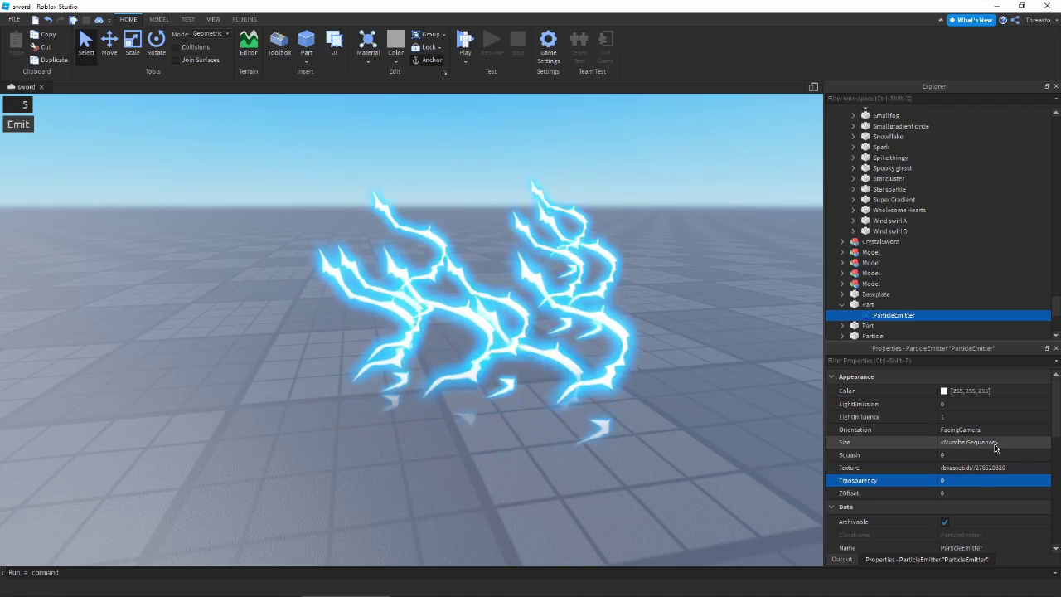
left_click(994, 442)
left_click(1041, 442)
left_click_drag(568, 231, 790, 376)
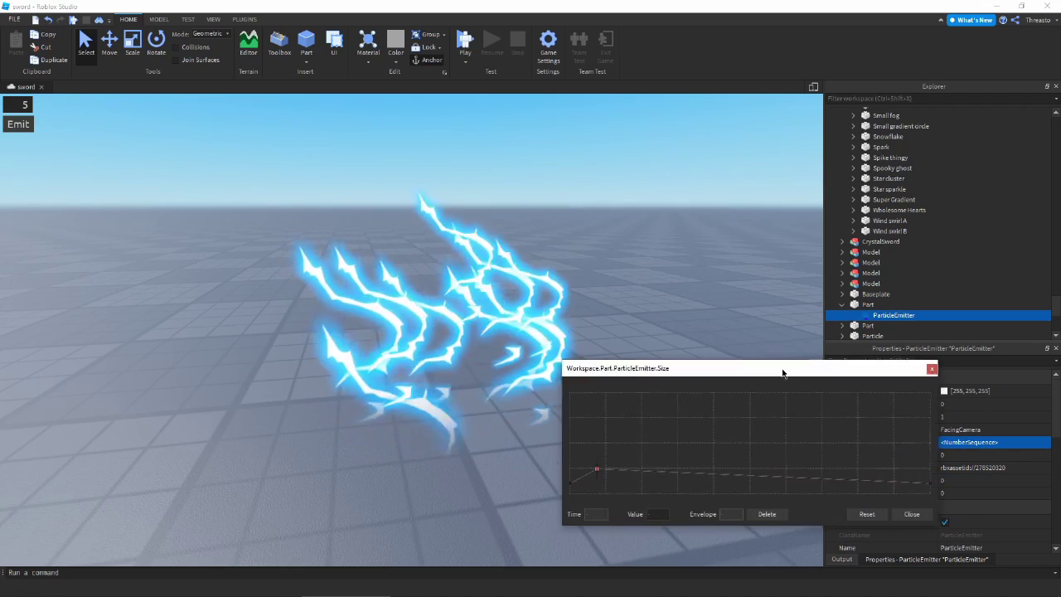
mouse_move(599, 468)
left_mouse_down()
mouse_move(612, 452)
mouse_move(595, 472)
left_mouse_up()
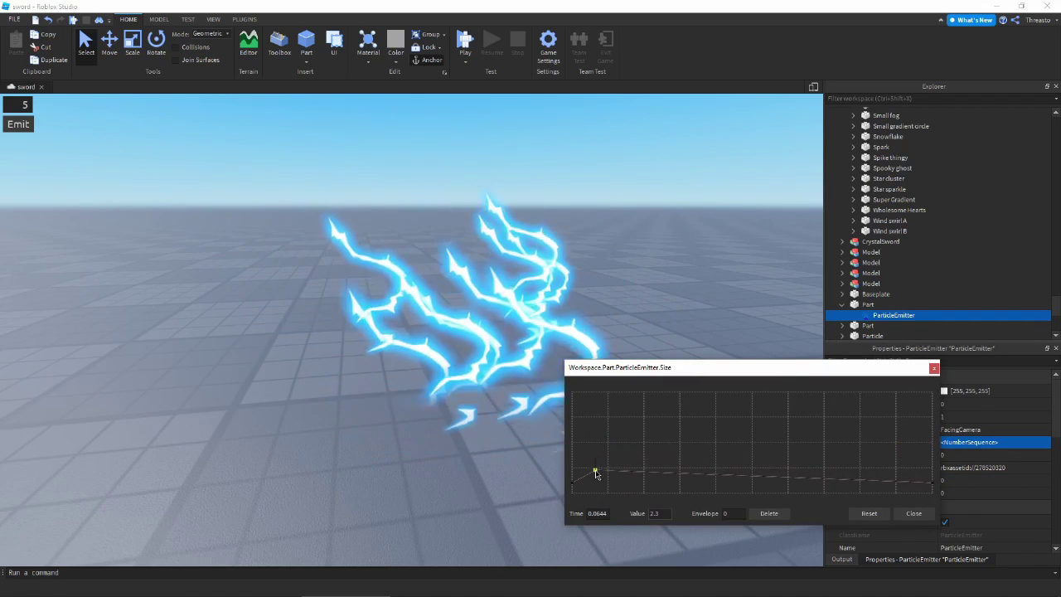
left_click(572, 483)
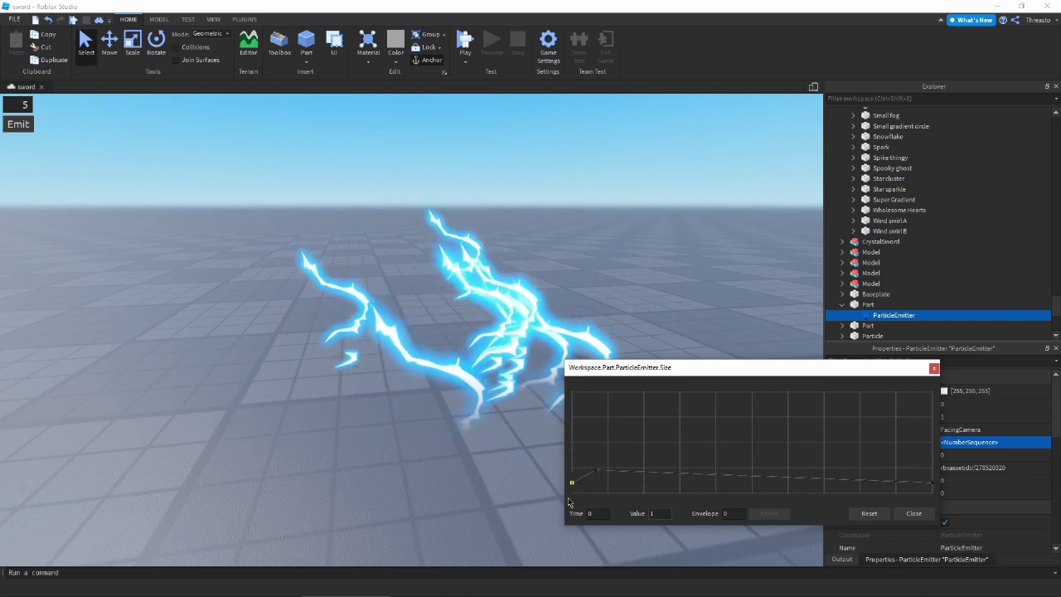
Add a Size keypoint of about 0.5 near time 0.92 and lower the curve's end value to 0.
left_click_drag(649, 474, 670, 488)
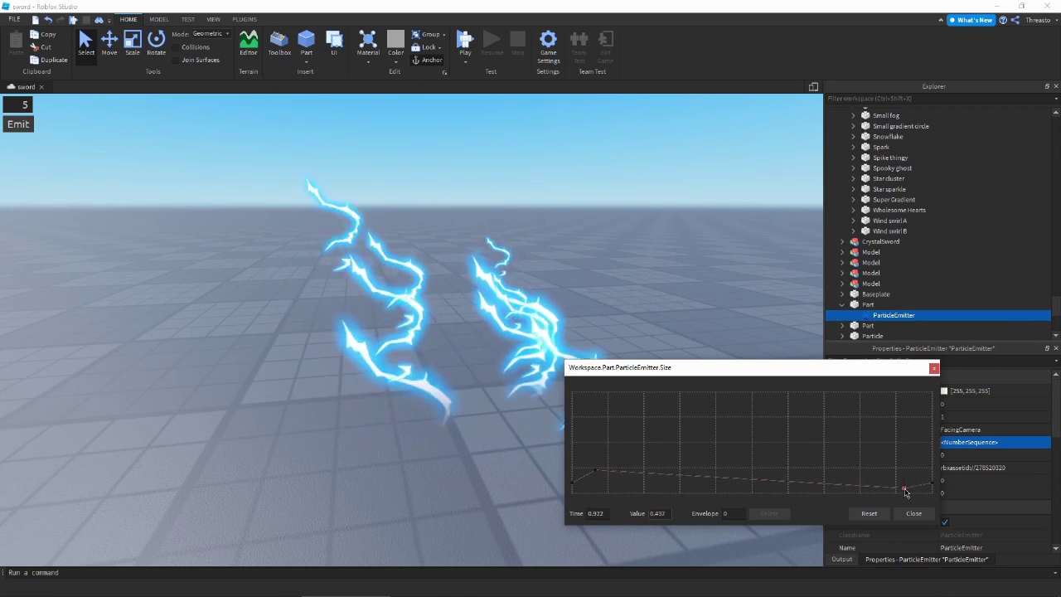
left_click_drag(932, 482, 918, 543)
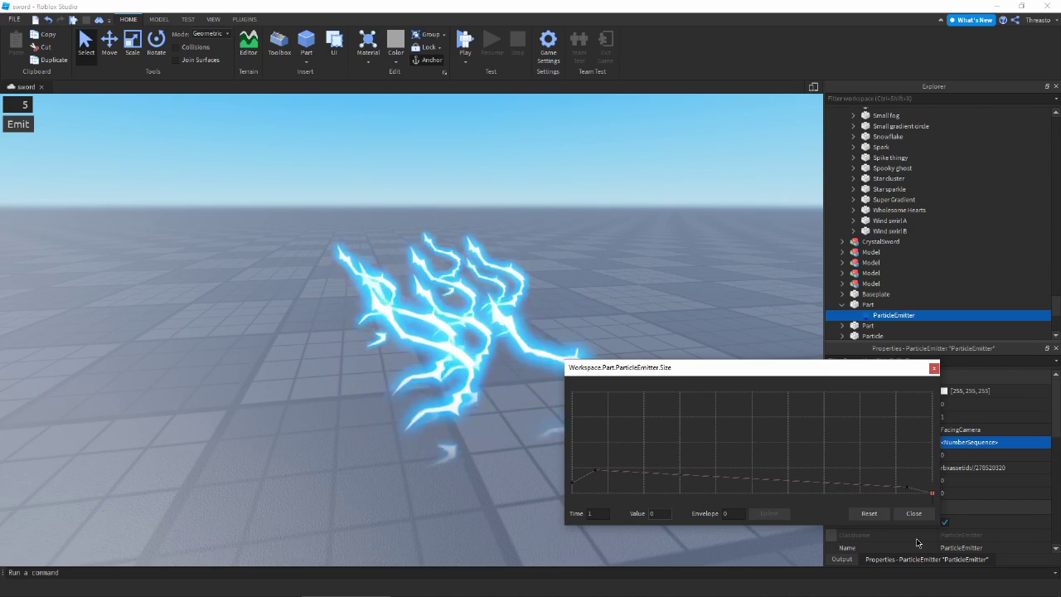
left_click(914, 513)
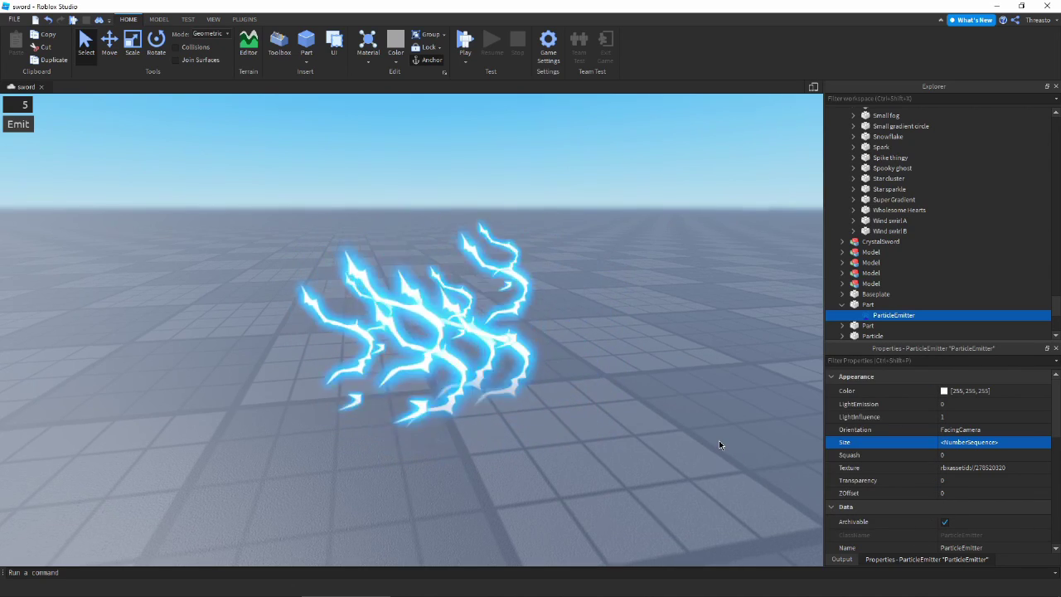
Set the lightning emitter's Speed to 10.
right_click_drag(718, 440, 752, 299)
scroll(945, 439, "down", 5)
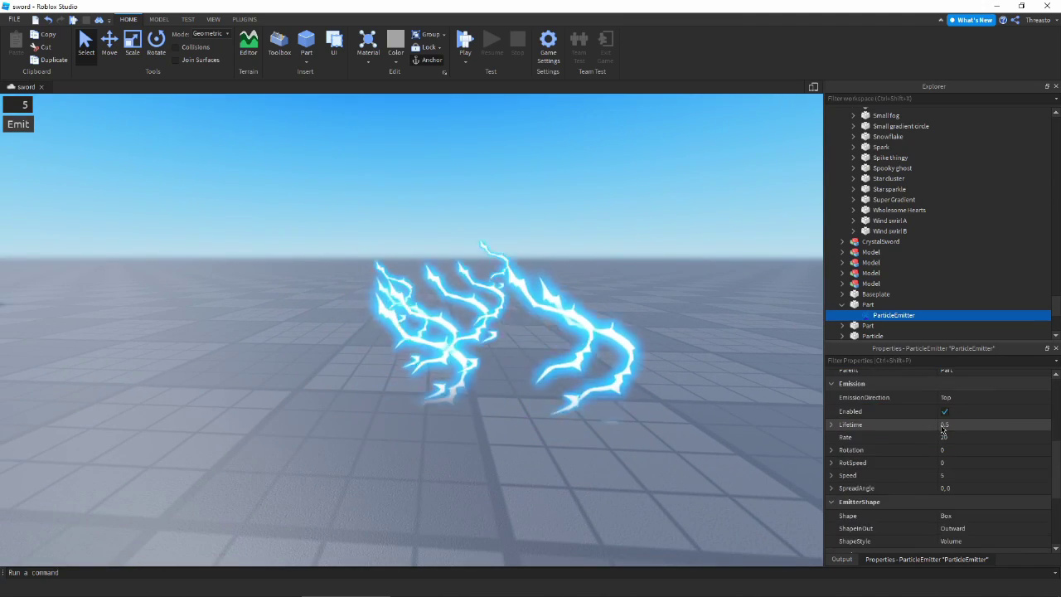
left_click(948, 437)
type("10")
key("Return")
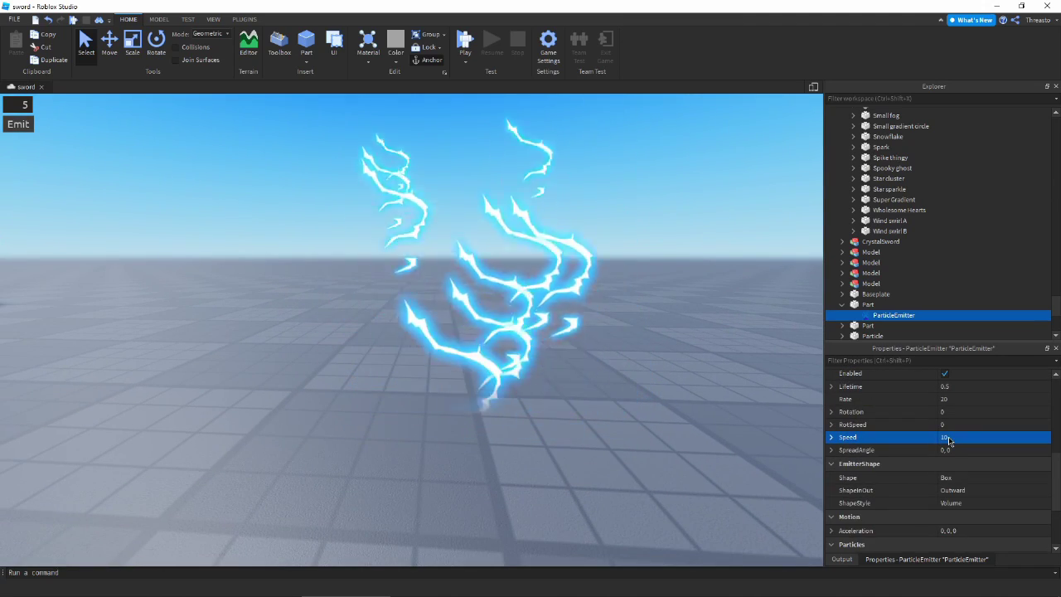
Try a Rotation range of -360, 360 on the lightning emitter.
right_click_drag(621, 390, 621, 356)
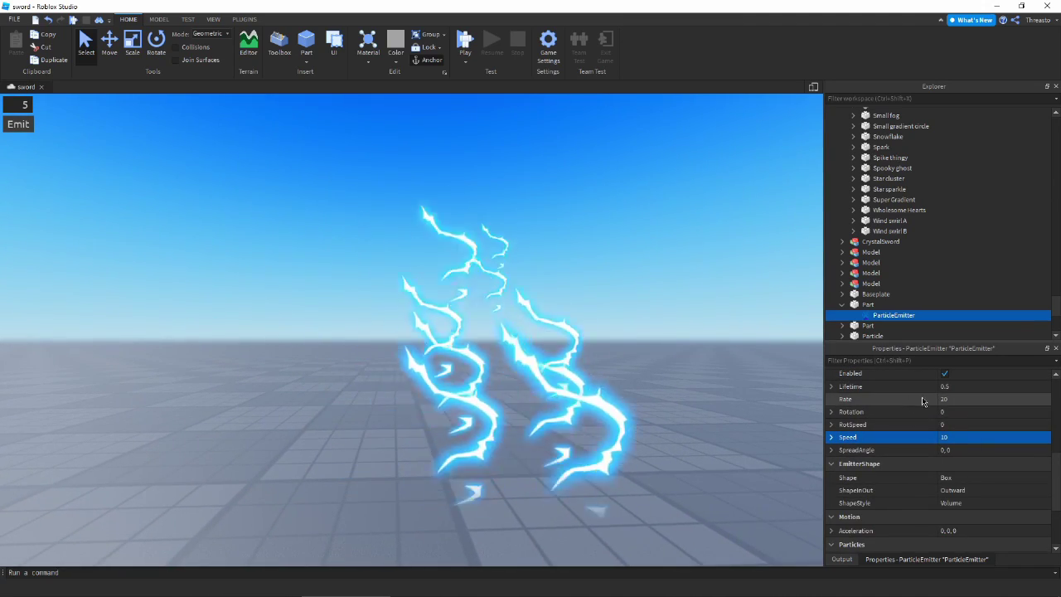
left_click(949, 411)
type("-360, 360")
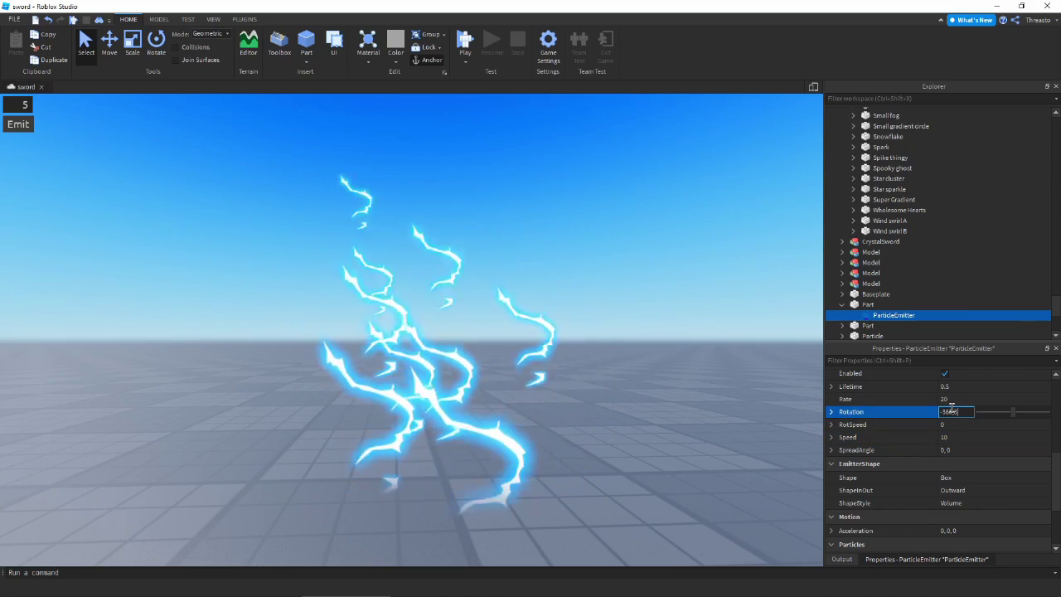
key("Return")
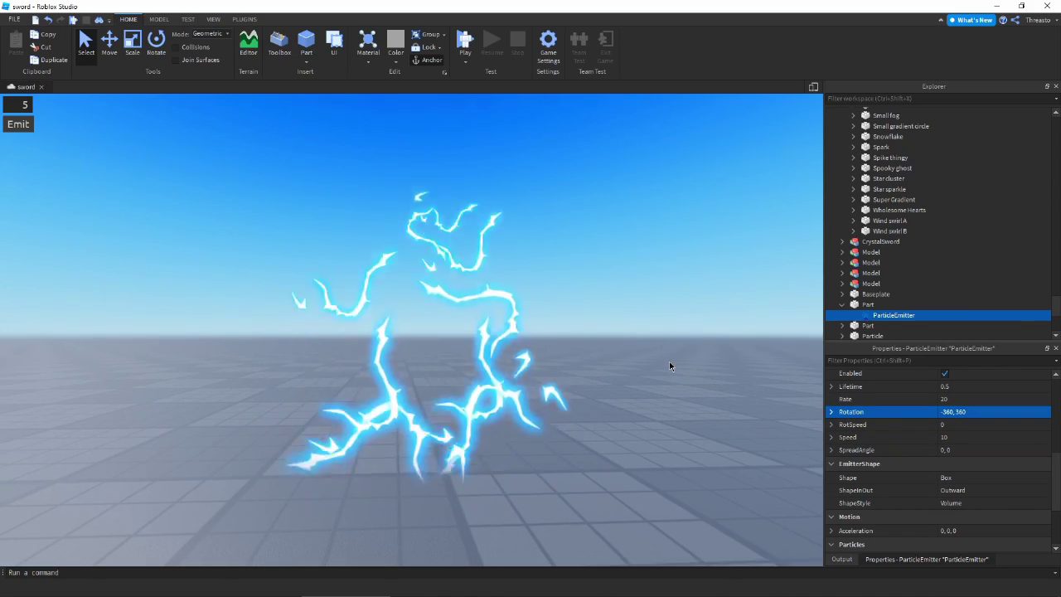
Set the lightning emitter's Rotation range to -50, 50 and inspect the bolts up close.
left_click(973, 412)
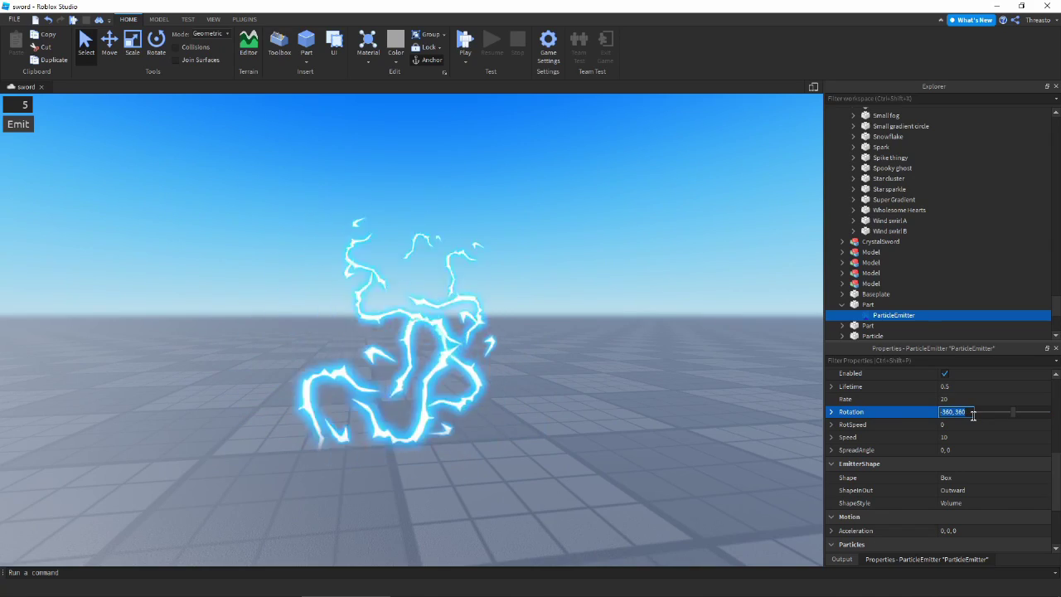
type("-50,50")
key("Return")
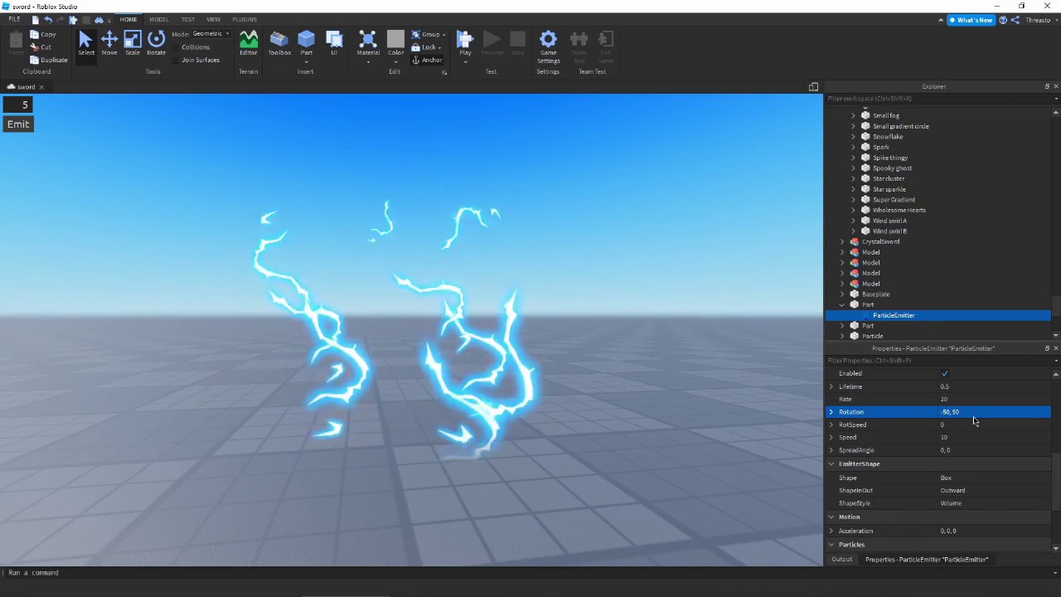
right_click_drag(643, 328, 654, 328)
key("w")
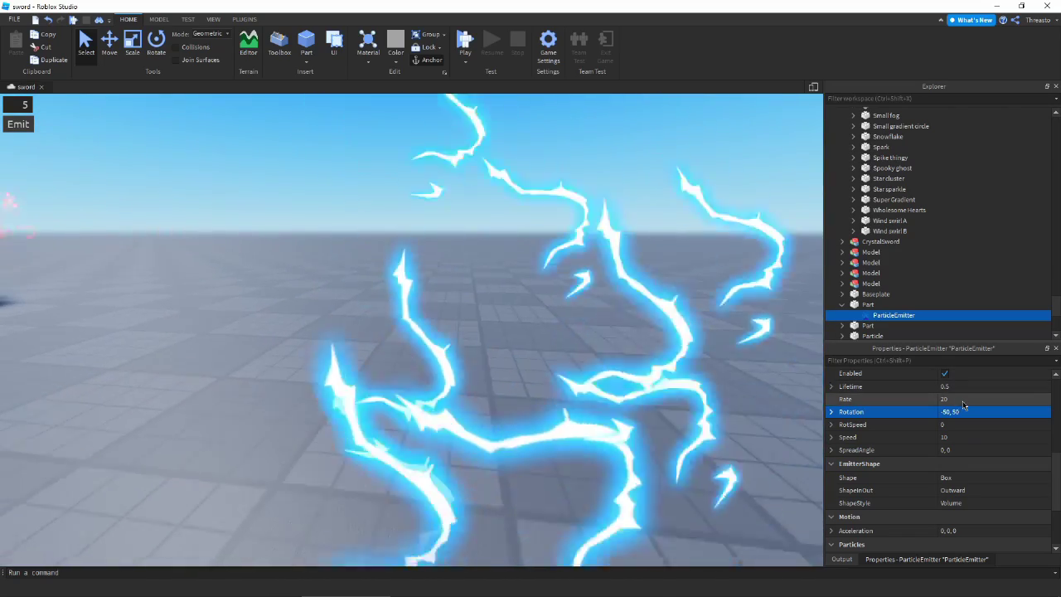
key("s")
Set the lightning emitter's RotSpeed to 50.
left_click(958, 424)
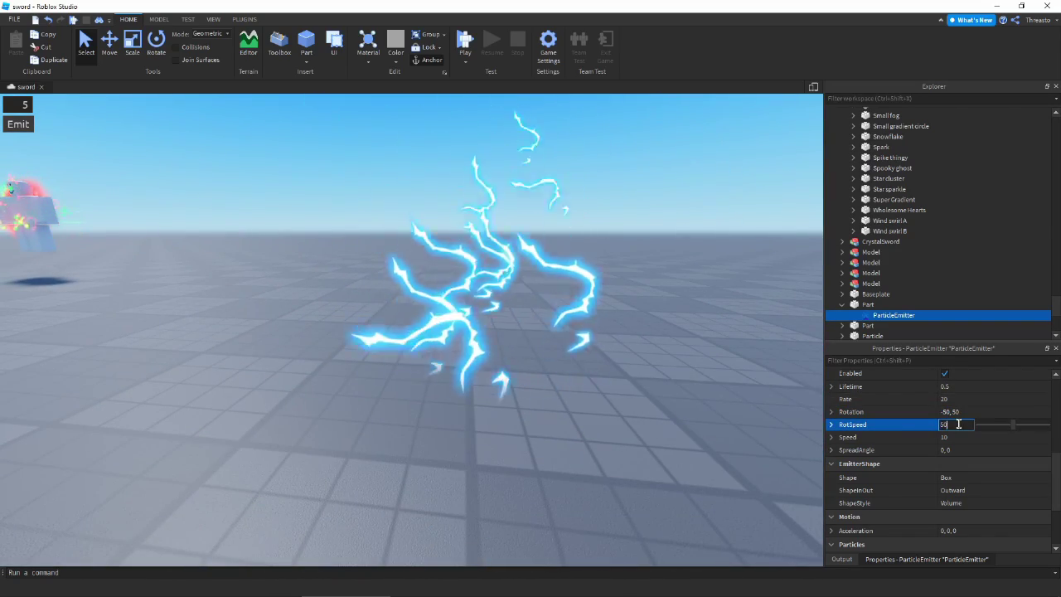
type("50")
key("Return")
Set the lightning emitter's SpreadAngle to 10, 10 and deselect it to view the effect.
left_click(962, 413)
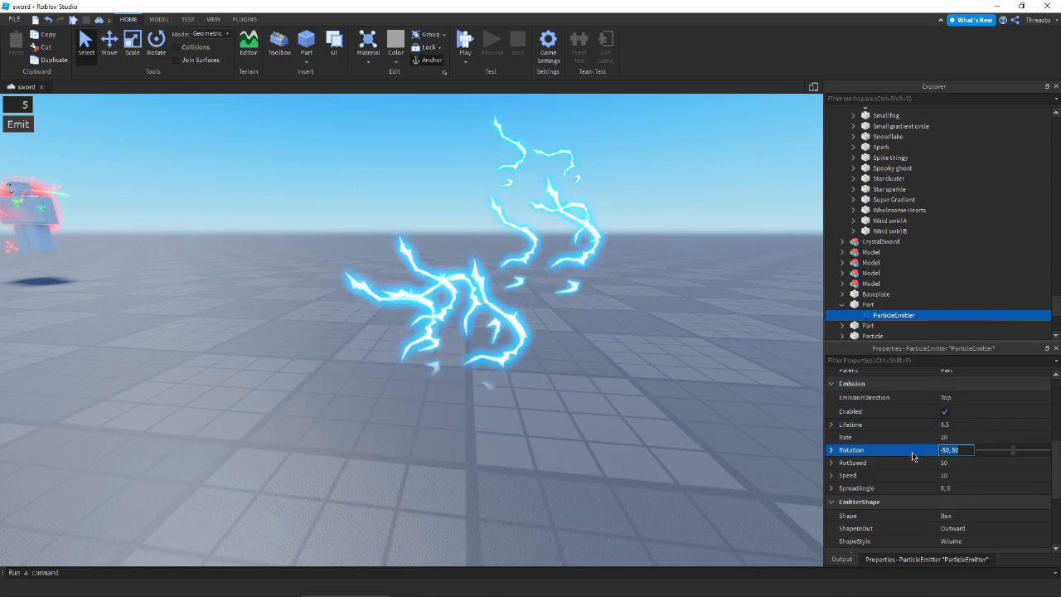
left_click(995, 449)
type("10")
key("Return")
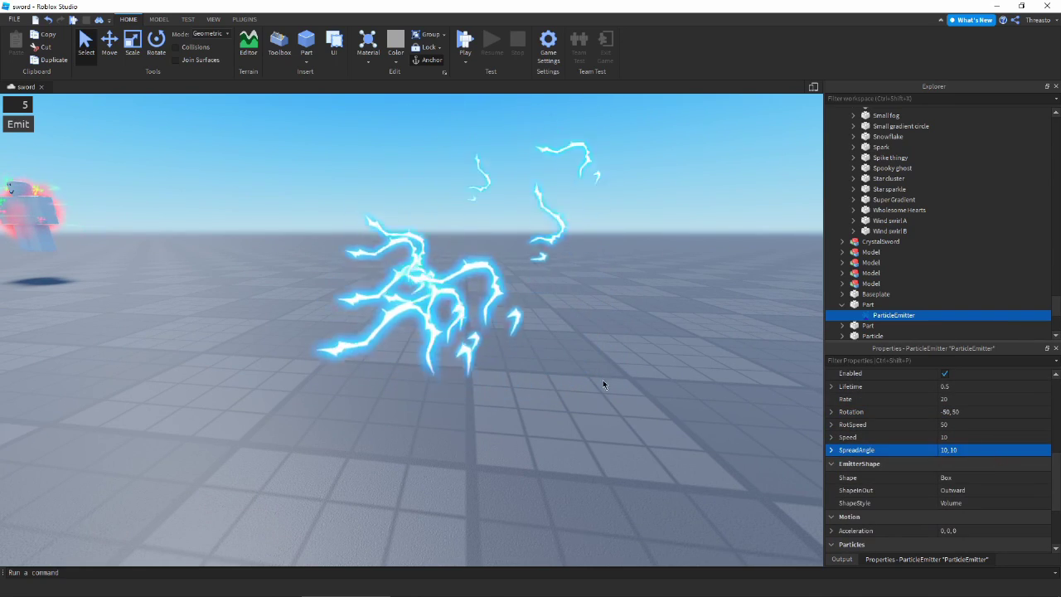
left_click(604, 380)
scroll(607, 383, "down", 3)
right_click_drag(603, 380, 652, 376)
scroll(652, 376, "up", 3)
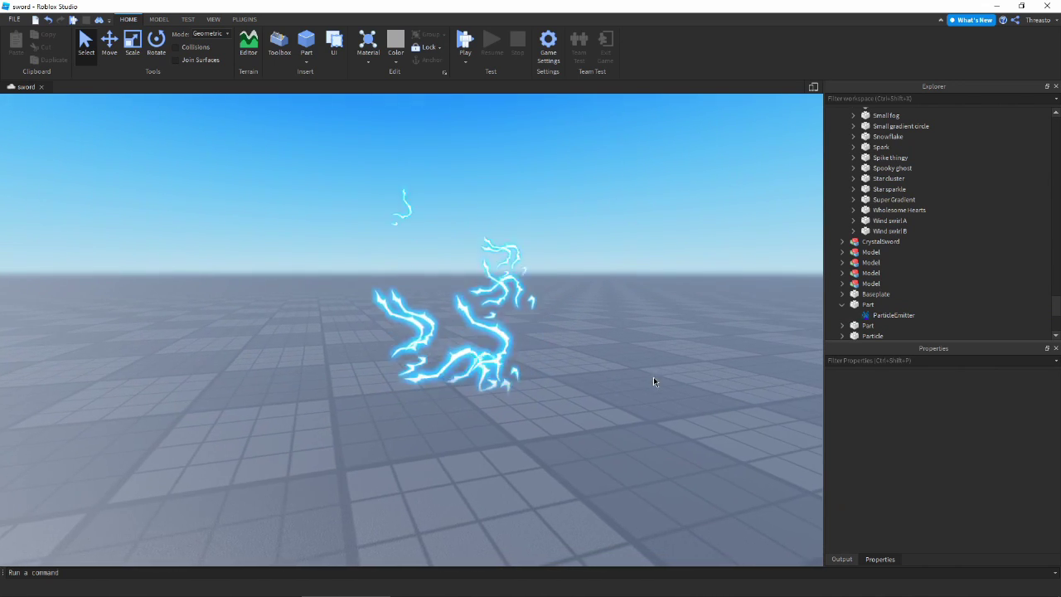
Set the lightning emitter's LightEmission to 0.3 and its LightInfluence to 0.
left_click(891, 315)
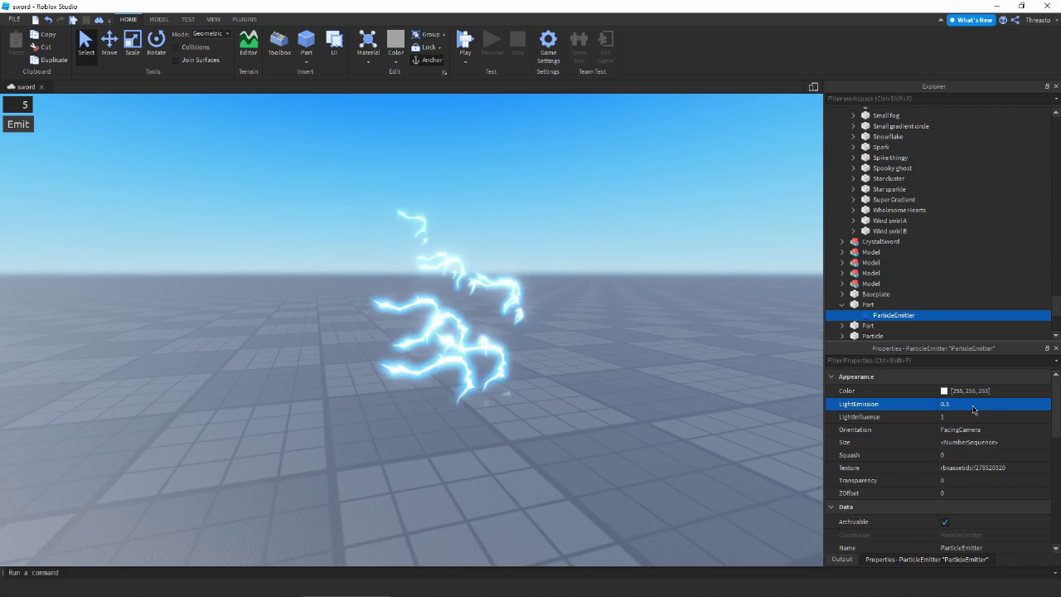
left_click(1007, 417)
type("0")
key("Return")
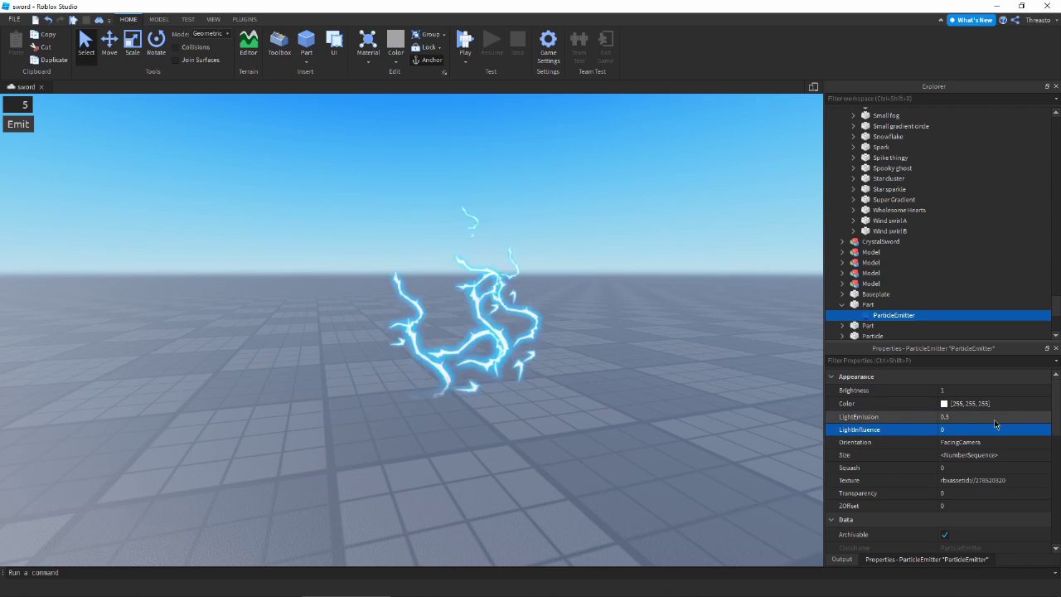
Raise the lightning emitter's LightEmission to 0.55.
left_click(995, 423)
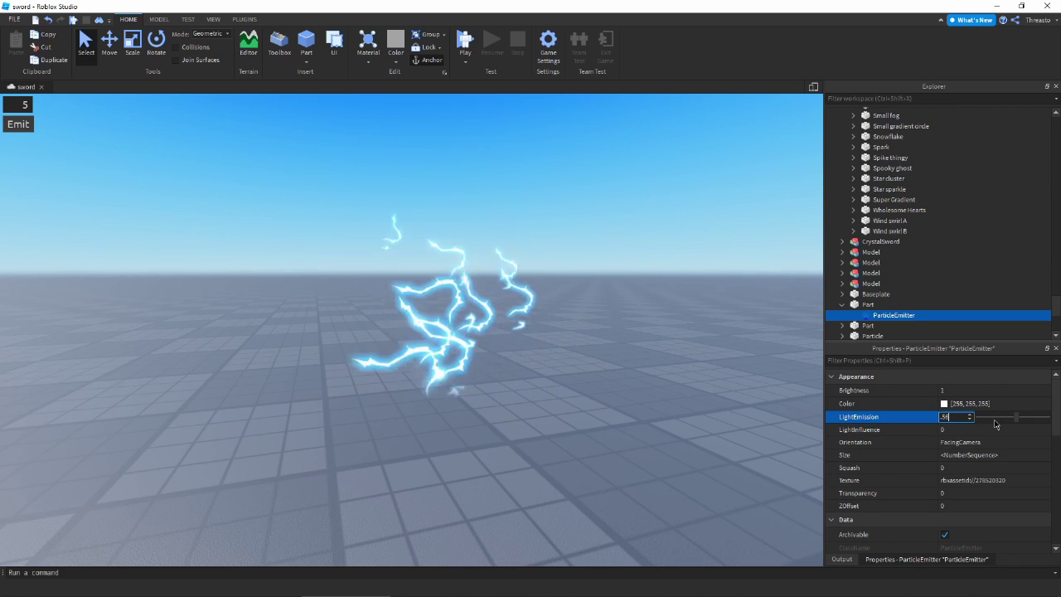
scroll(657, 290, "up", 2)
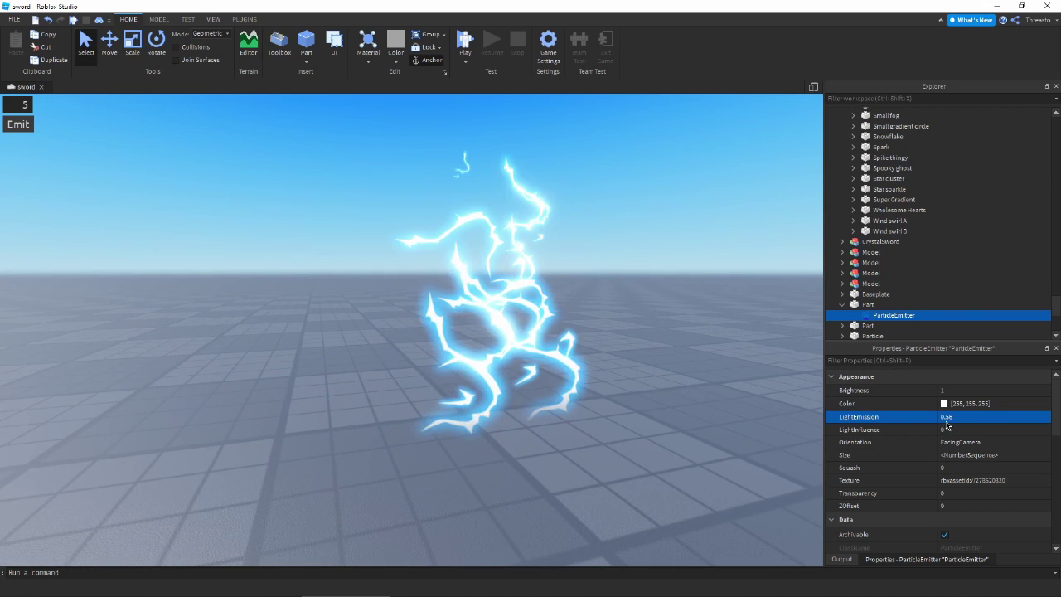
left_click(959, 419)
key("BackSpace")
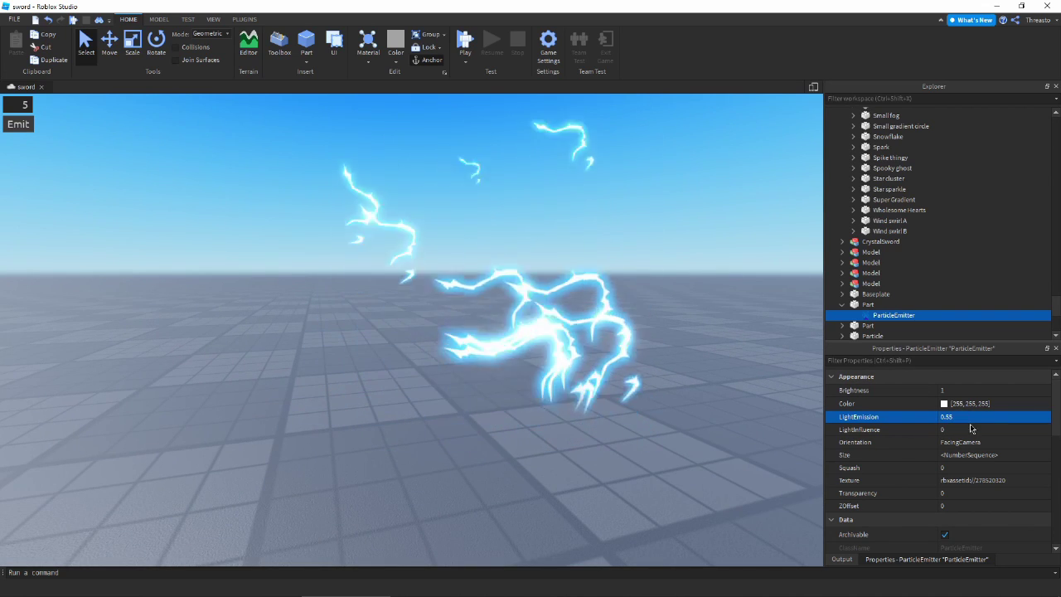
Try a Transparency curve with two raised middle keypoints, the second at time 0.73 with value 0.482.
left_click(1006, 493)
left_click(1042, 493)
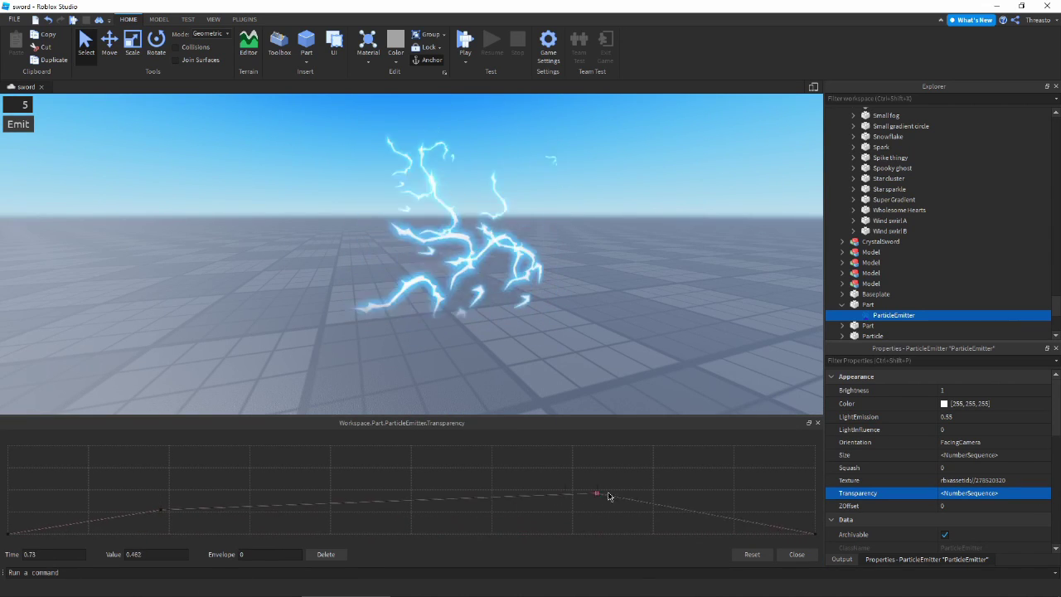
left_click(812, 555)
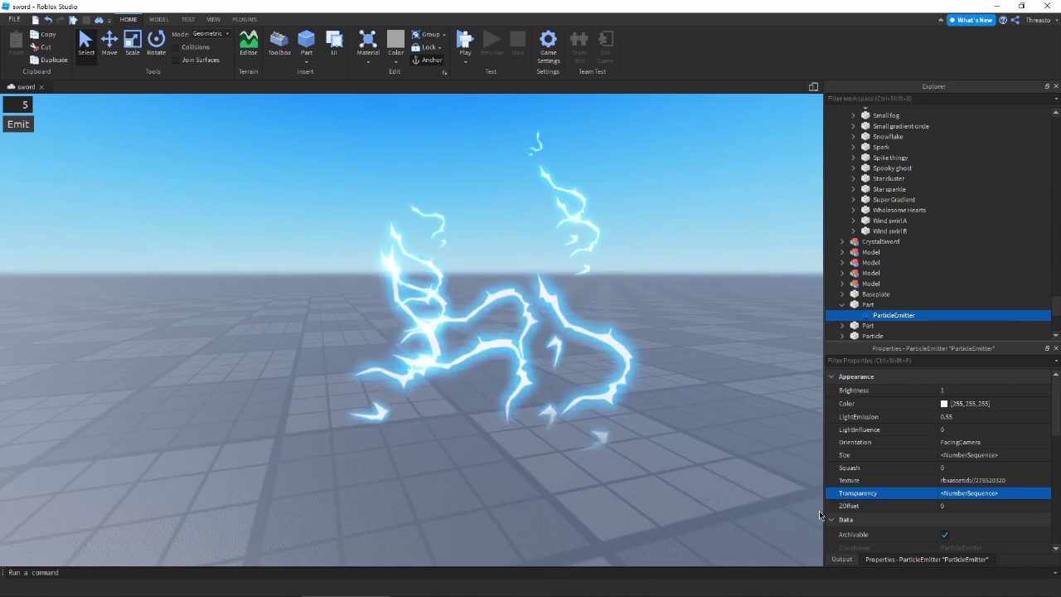
Reset the emitter's Transparency to 0, then shape its curve to start at 1 and drop to 0 near time 0.11.
left_click(982, 494)
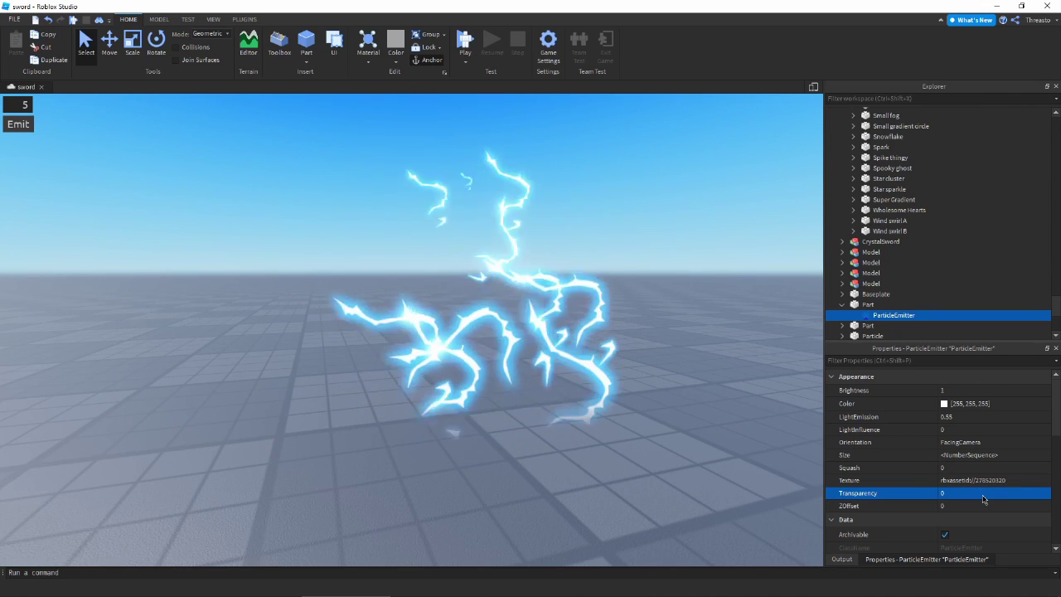
left_click(1042, 494)
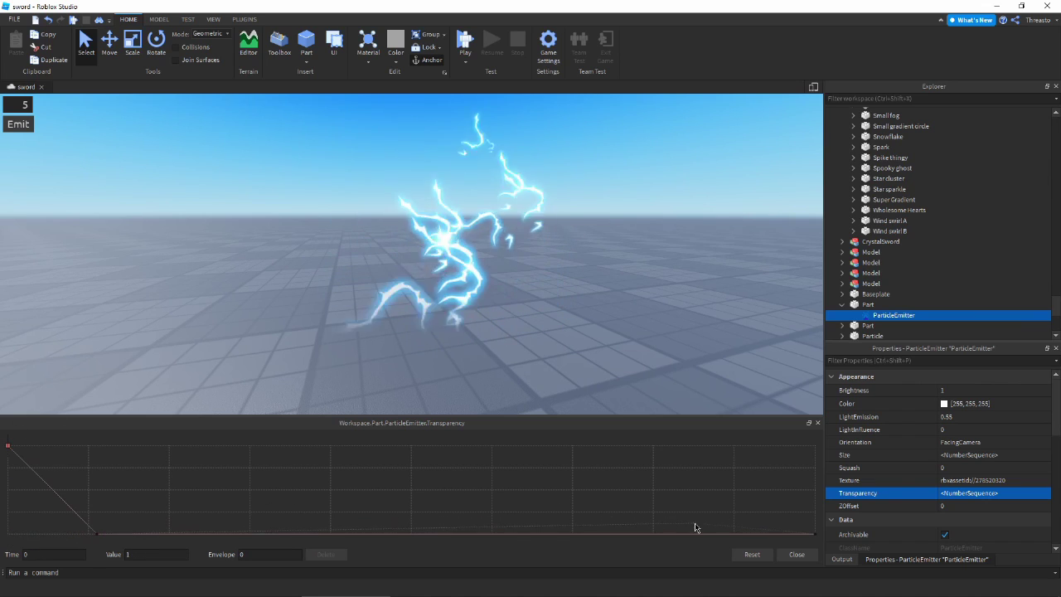
left_click(794, 556)
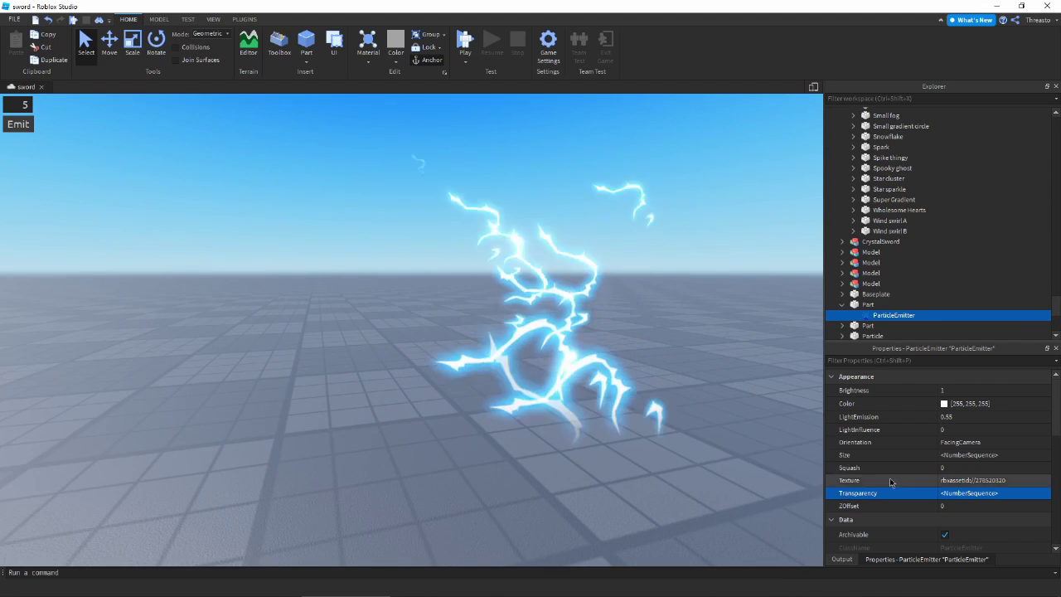
Set the lightning emitter's Lifetime to 0.2, Rate to 30 and Speed to 15.
scroll(967, 444, "down", 5)
left_click(967, 401)
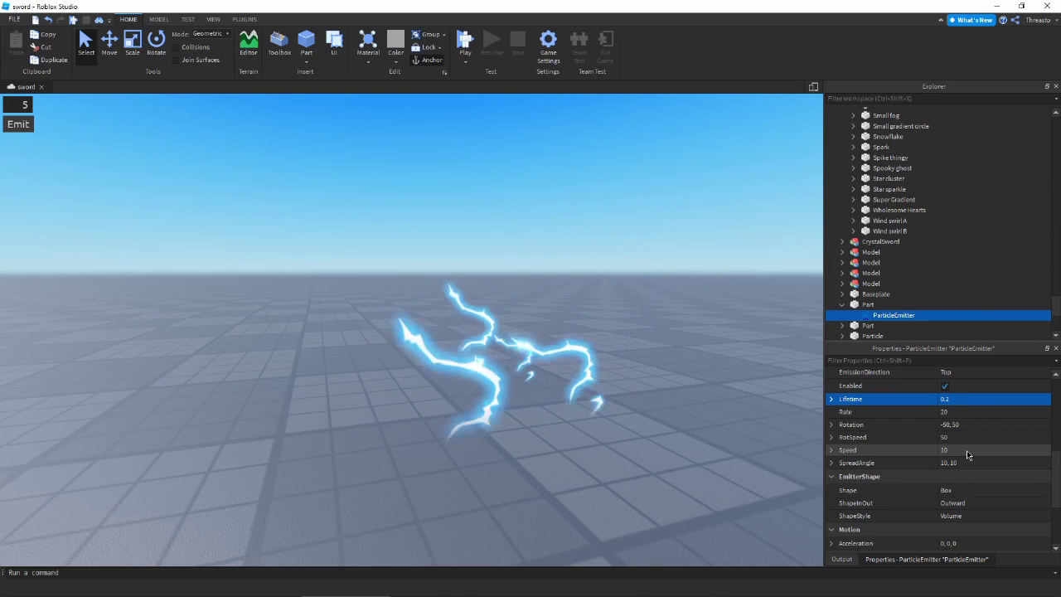
scroll(966, 450, "up", 2)
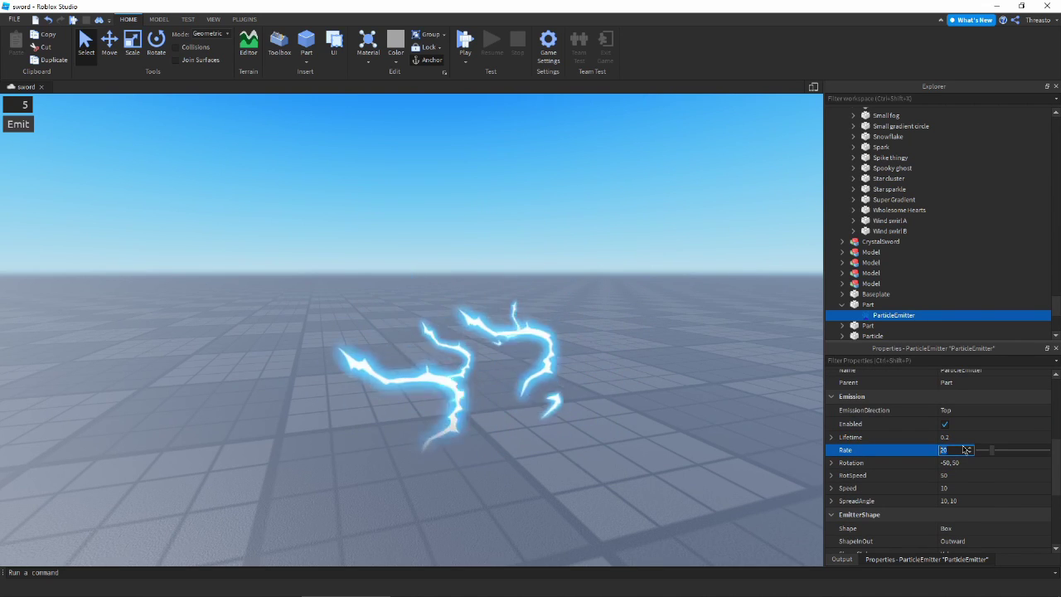
left_click(962, 488)
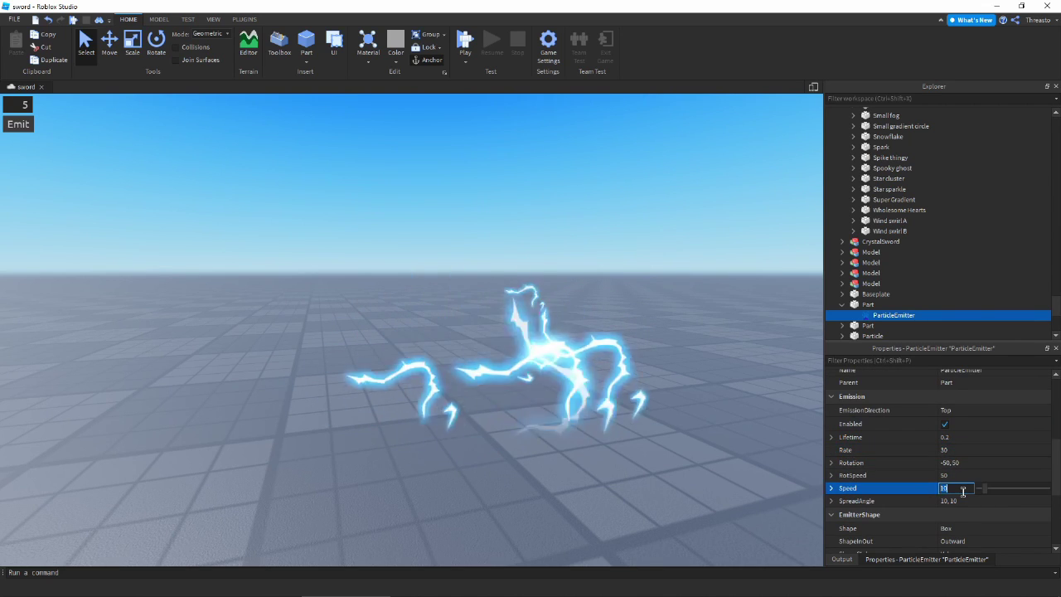
Scale the invisible part holding the lightning emitter down to a narrower block.
key("d")
right_click_drag(643, 465, 645, 465)
left_click(645, 446)
key("ctrl+3")
left_click_drag(678, 430, 579, 442)
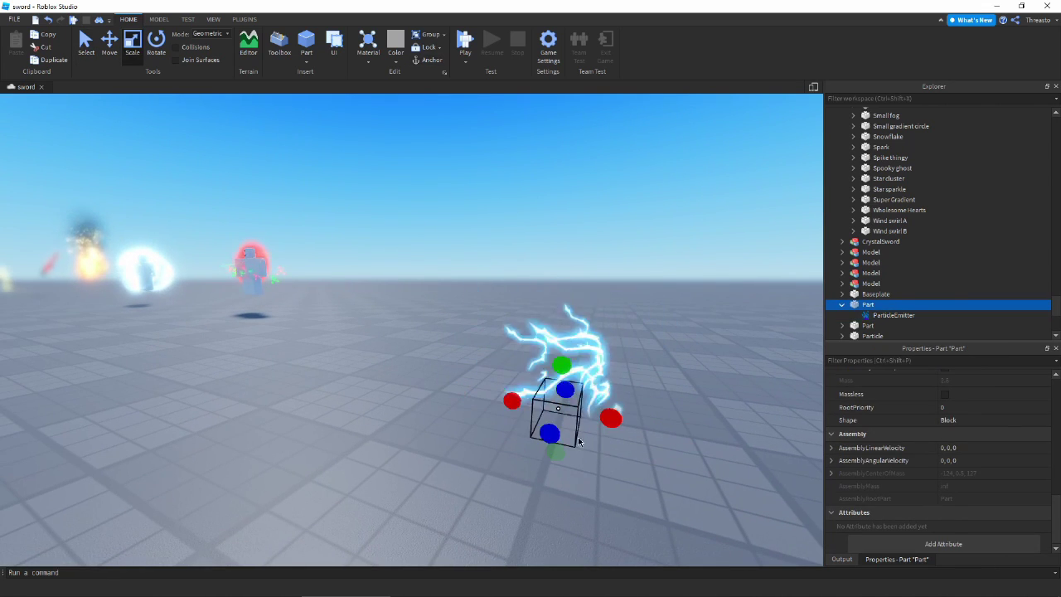
left_click(617, 318)
right_click_drag(617, 318, 616, 315)
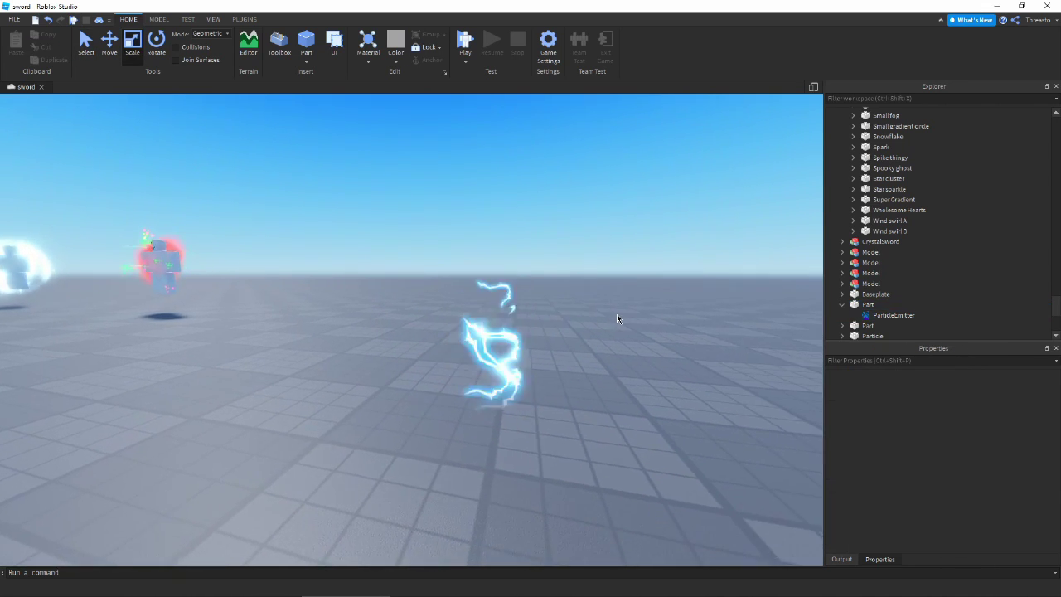
Set the lightning emitter's SpreadAngle to 30, 30 and its Speed to 25.
left_click(893, 315)
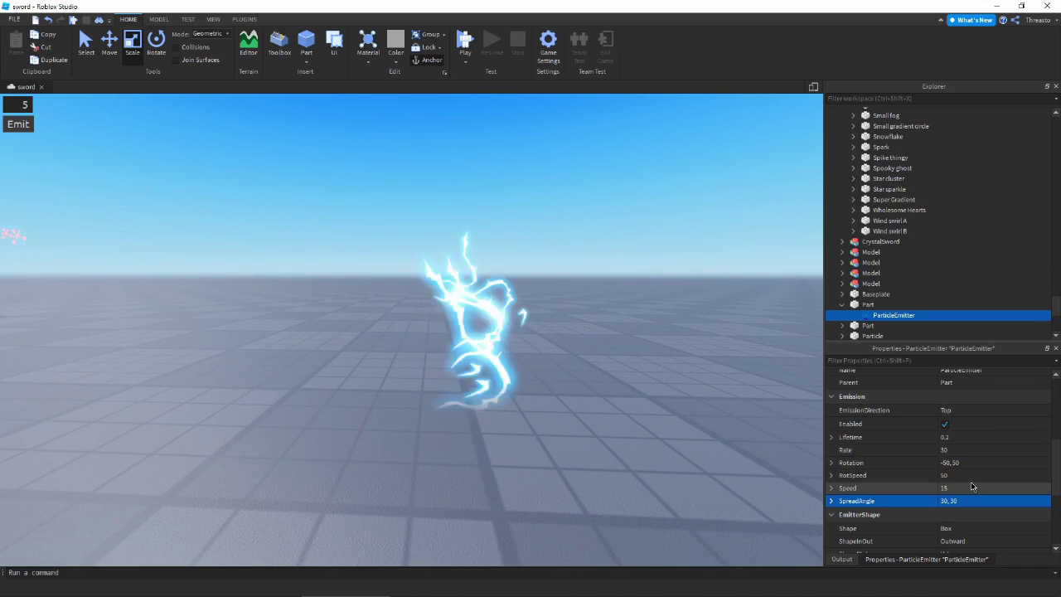
left_click(971, 487)
scroll(629, 407, "down", 3)
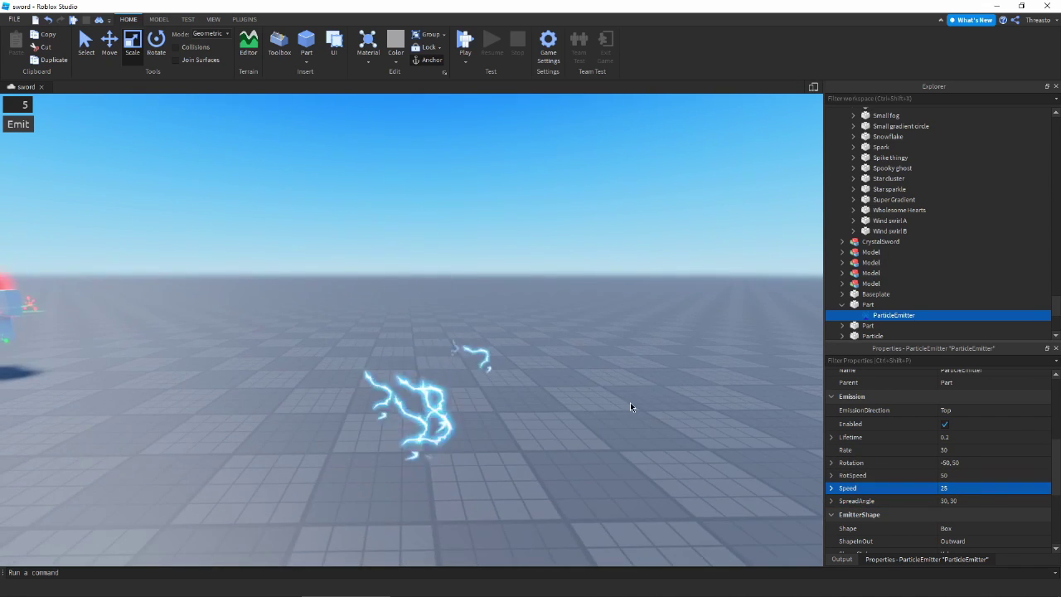
scroll(632, 406, "up", 2)
right_click_drag(631, 406, 626, 409)
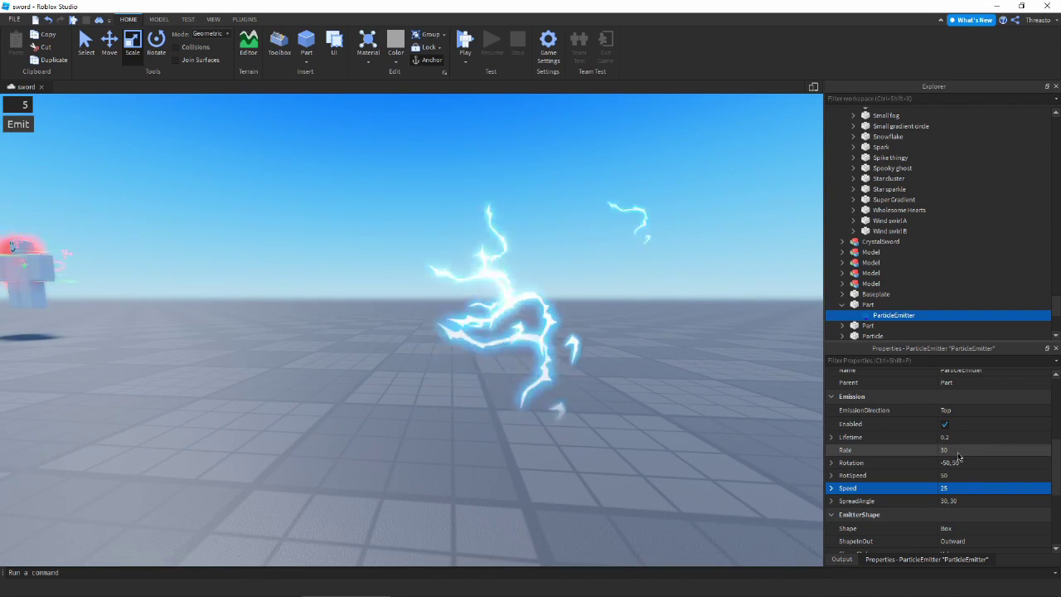
Increase the lightning emitter's Speed to 30.
left_click(969, 488)
type("30")
key("Return")
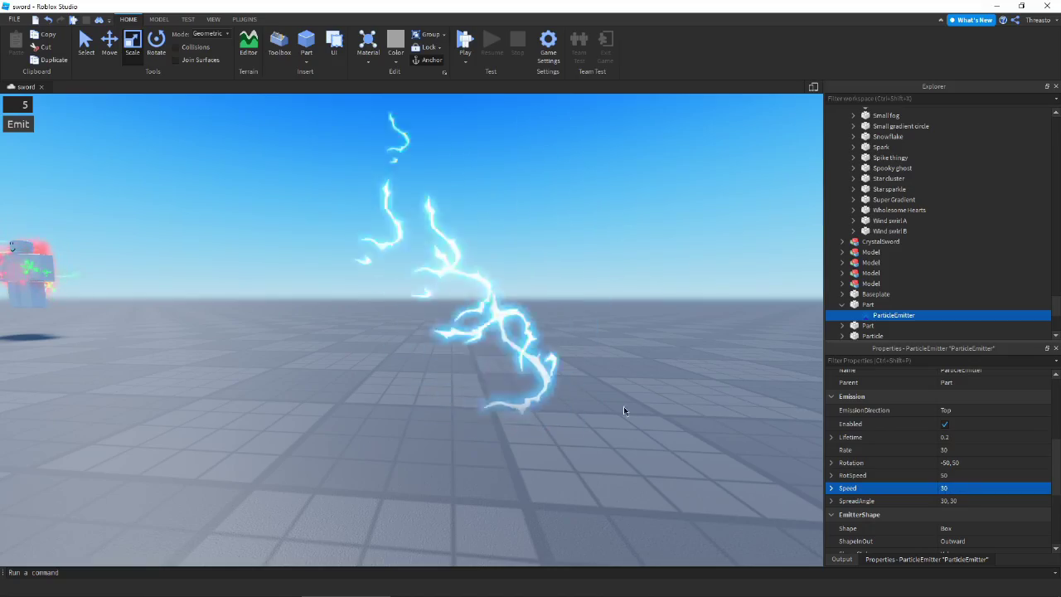
Examine the lightning and streak tiles of the texture pack, selecting the decal of the thin white zigzag bolt.
left_click(633, 444)
right_click_drag(634, 445, 638, 440)
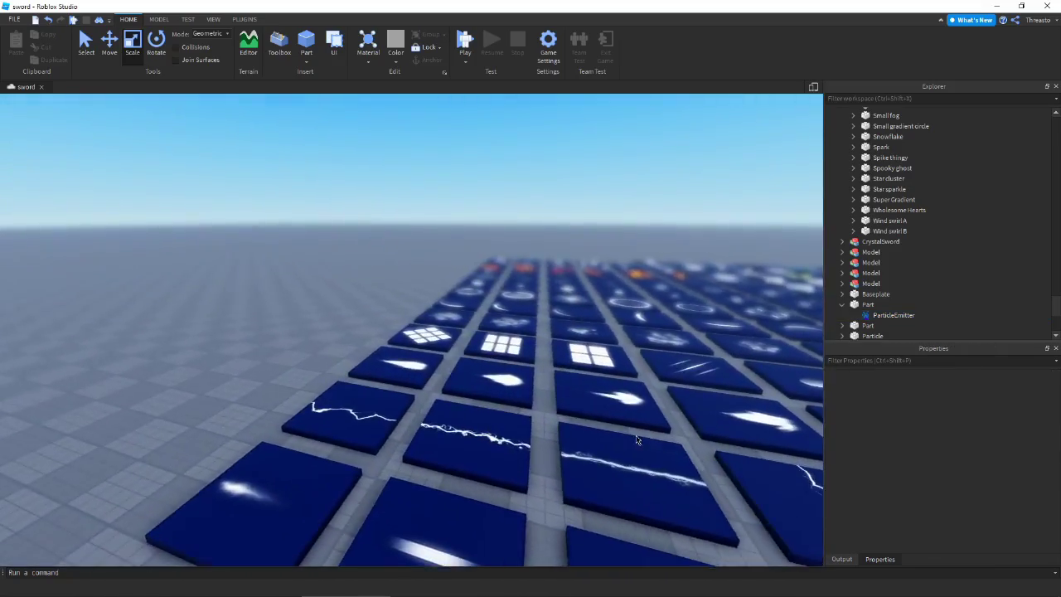
right_click_drag(504, 423, 497, 411)
key("w")
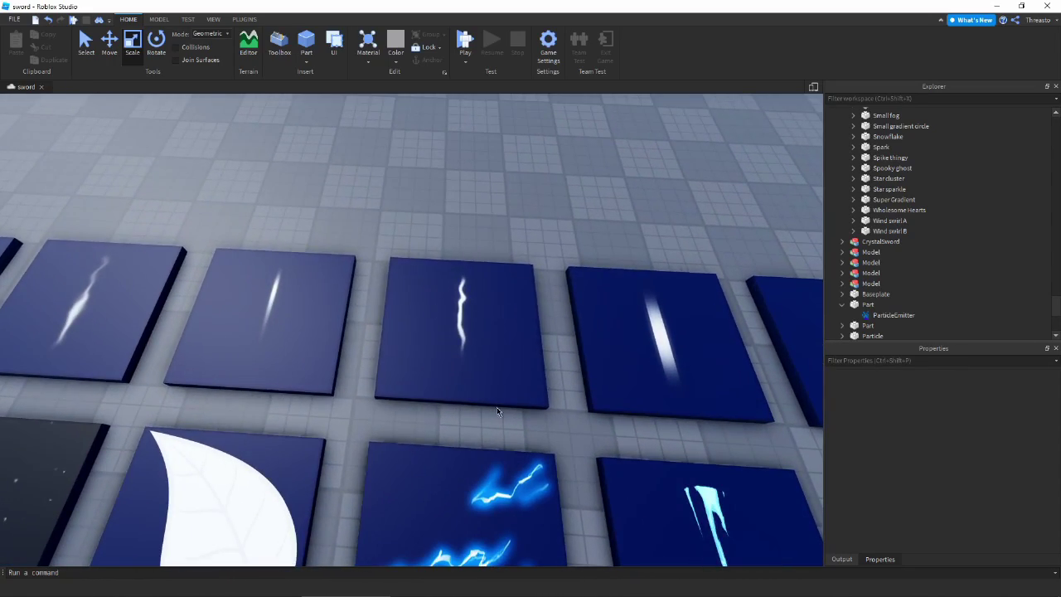
left_click(455, 348)
left_click(455, 348)
right_click_drag(455, 347, 454, 348)
key("w")
key("d")
key("w")
key("d")
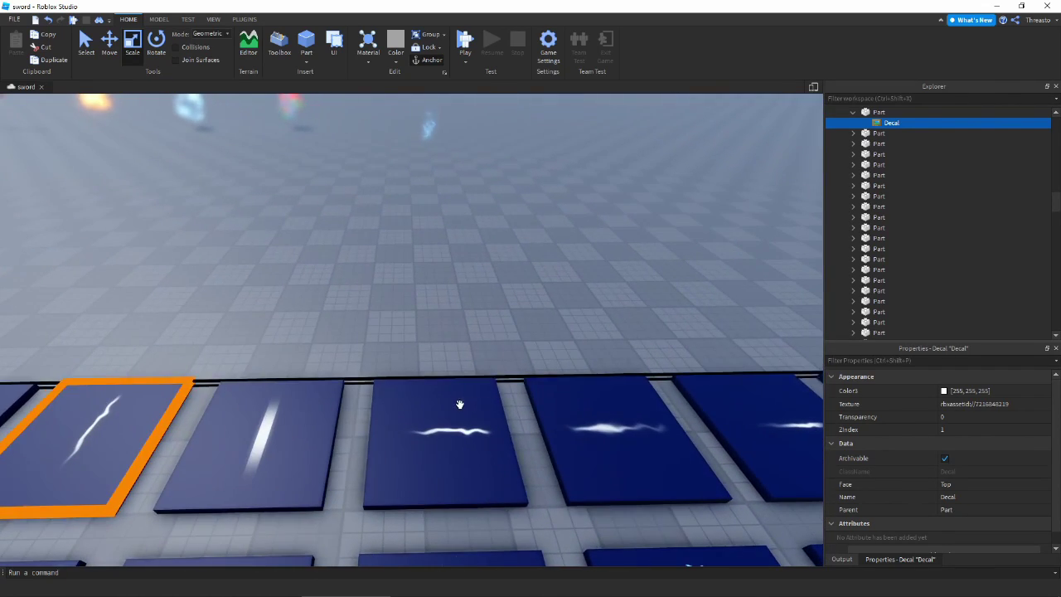
left_click(451, 404)
left_click(450, 404)
left_click(465, 306)
key("a")
left_click(260, 407)
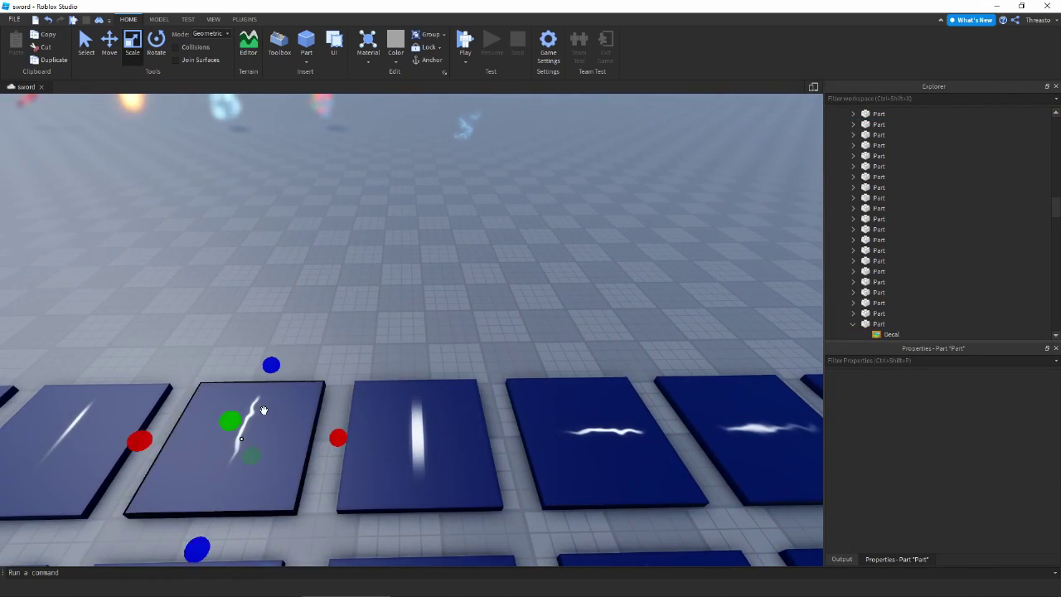
left_click(261, 407)
scroll(895, 491, "down", 1)
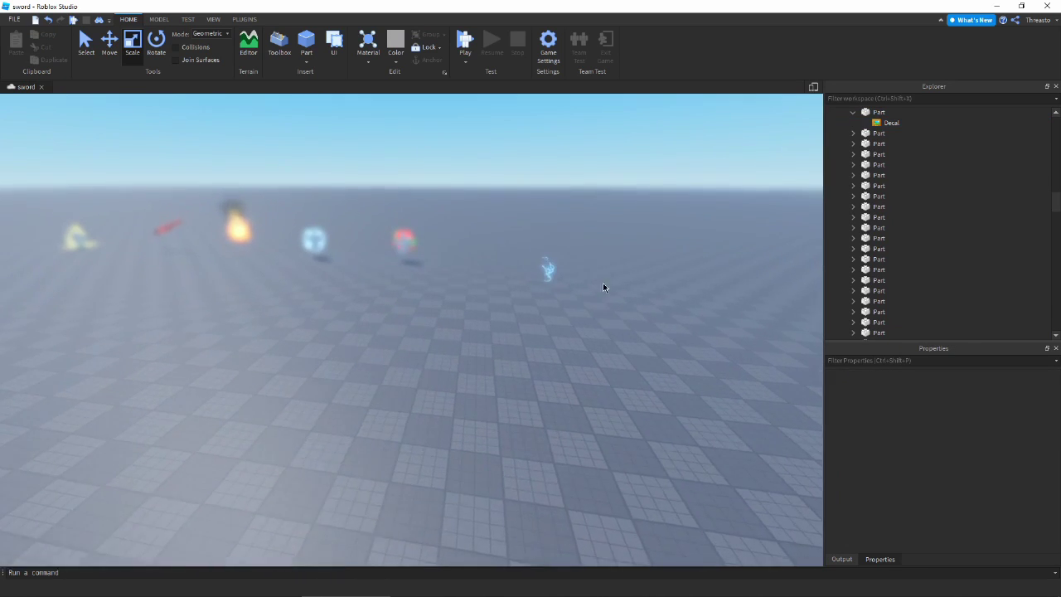
key("w")
left_click(402, 379)
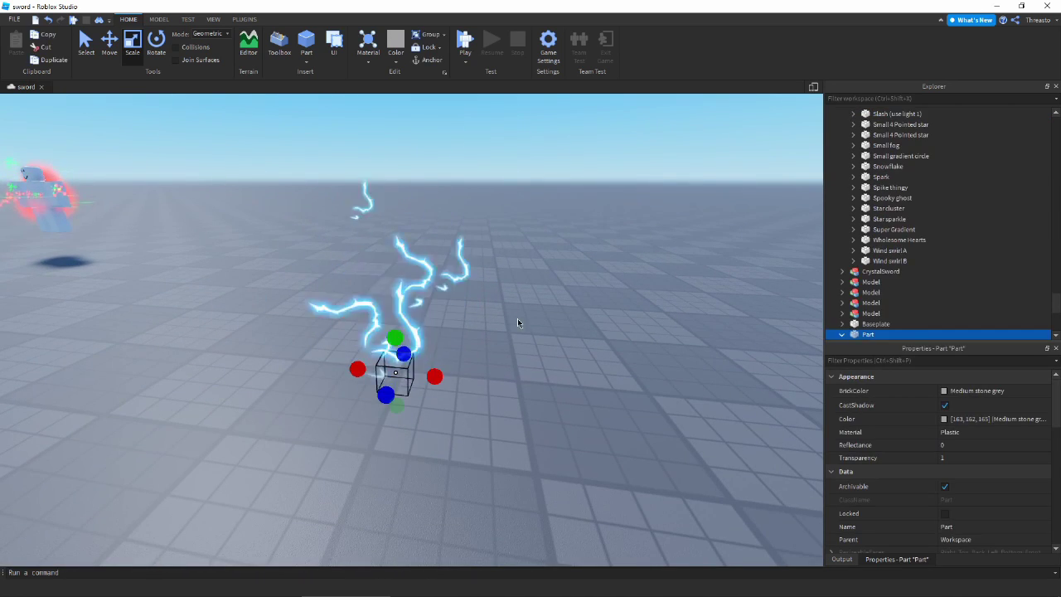
scroll(902, 237, "down", 2)
key("ctrl+d")
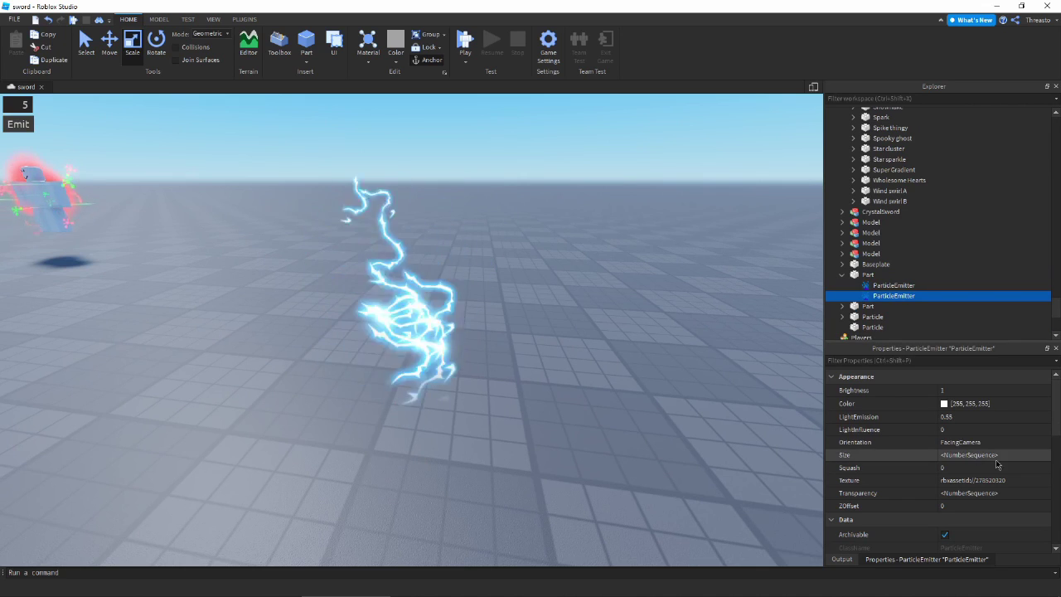
left_click(1000, 489)
left_click(1000, 484)
key("ctrl+v")
key("Return")
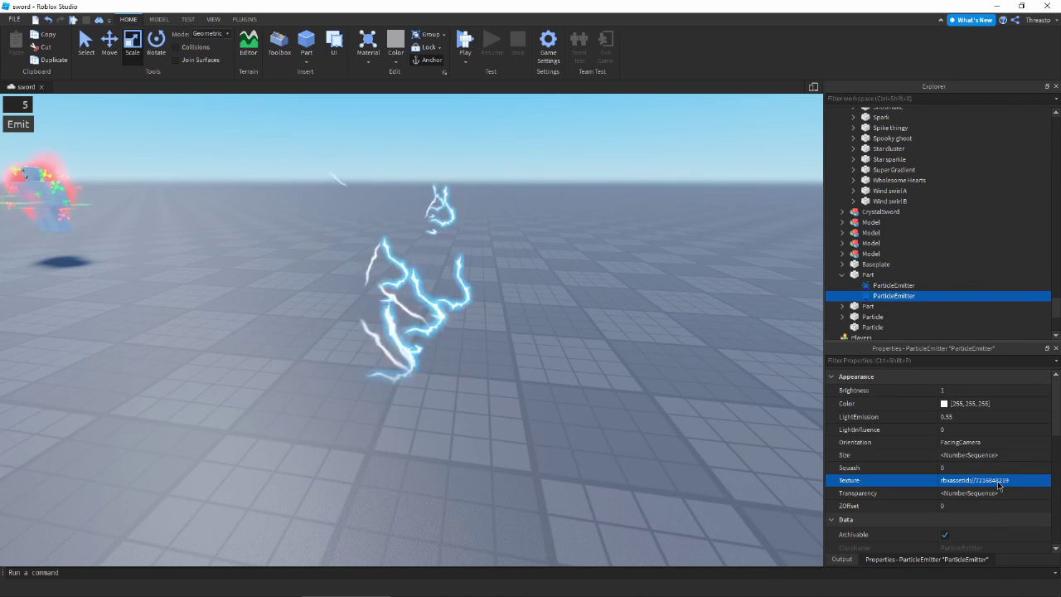
Set the zigzag bolt emitter's Color to light blue, 116, 183, 255.
right_click_drag(733, 406, 732, 397)
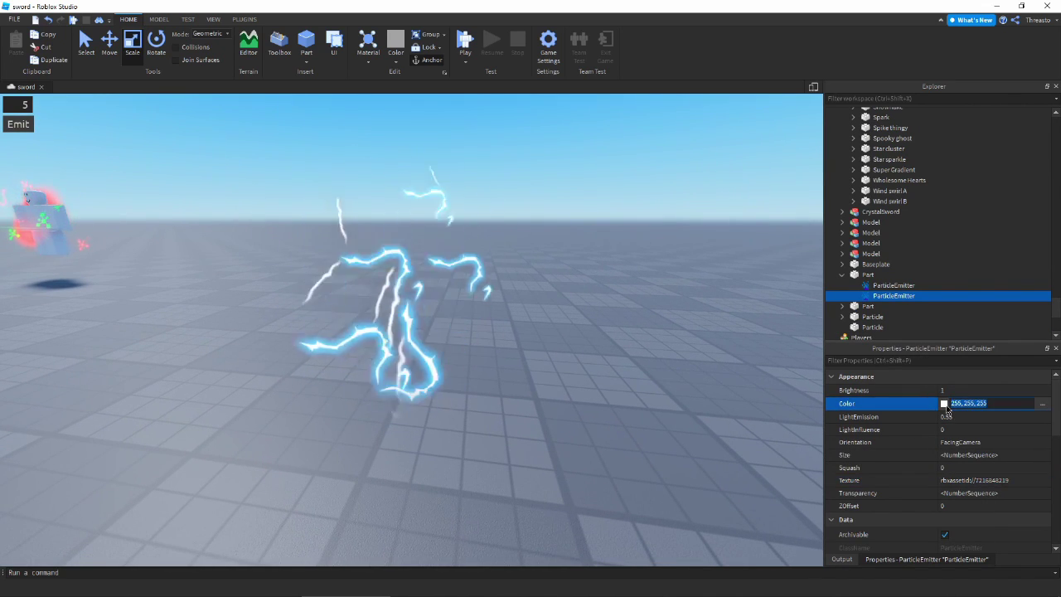
left_click(943, 403)
left_click_drag(595, 188, 683, 274)
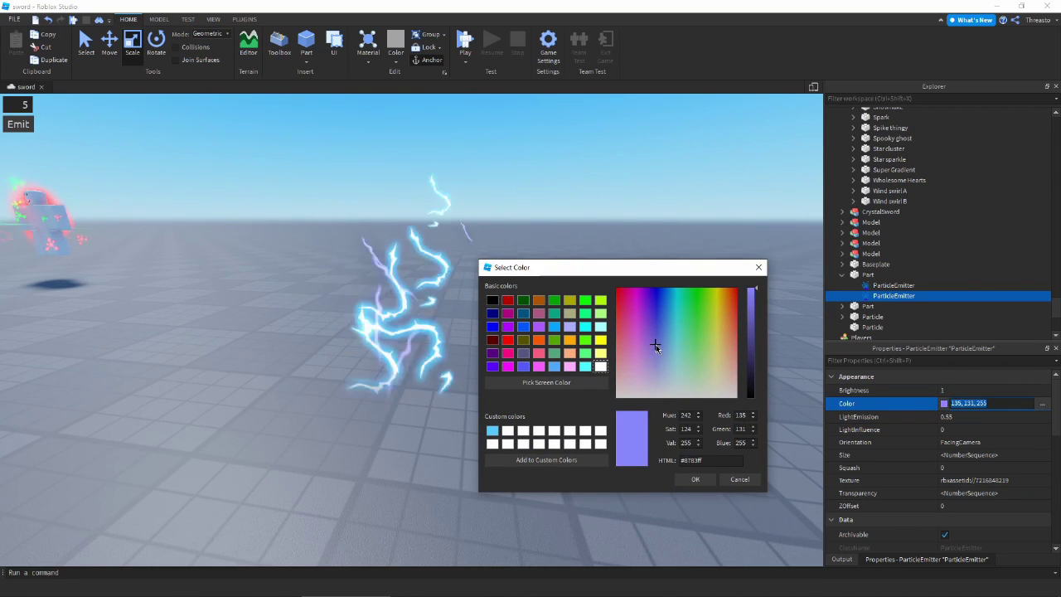
left_click_drag(662, 335, 665, 339)
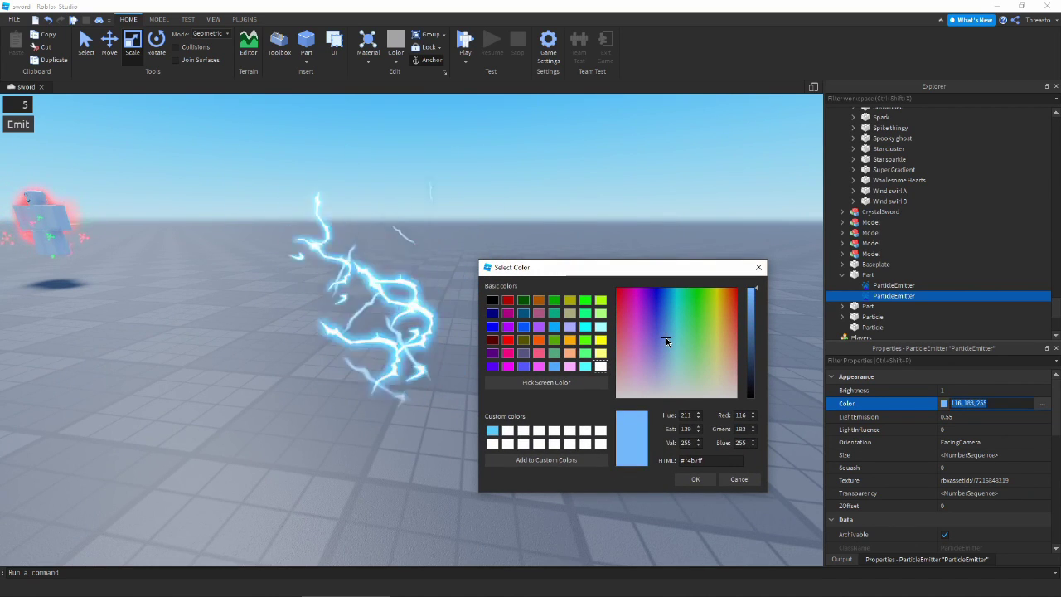
left_click(697, 479)
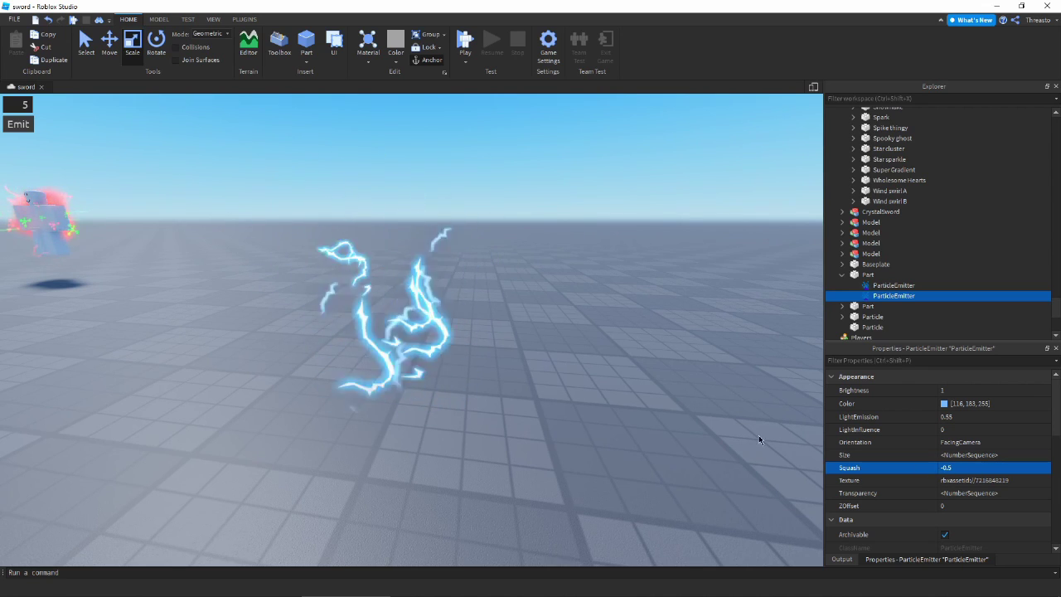
Set the zigzag bolt emitter's Size curve to 1.86 at time 0.069 and its SpreadAngle to 60, 60.
left_click(1041, 456)
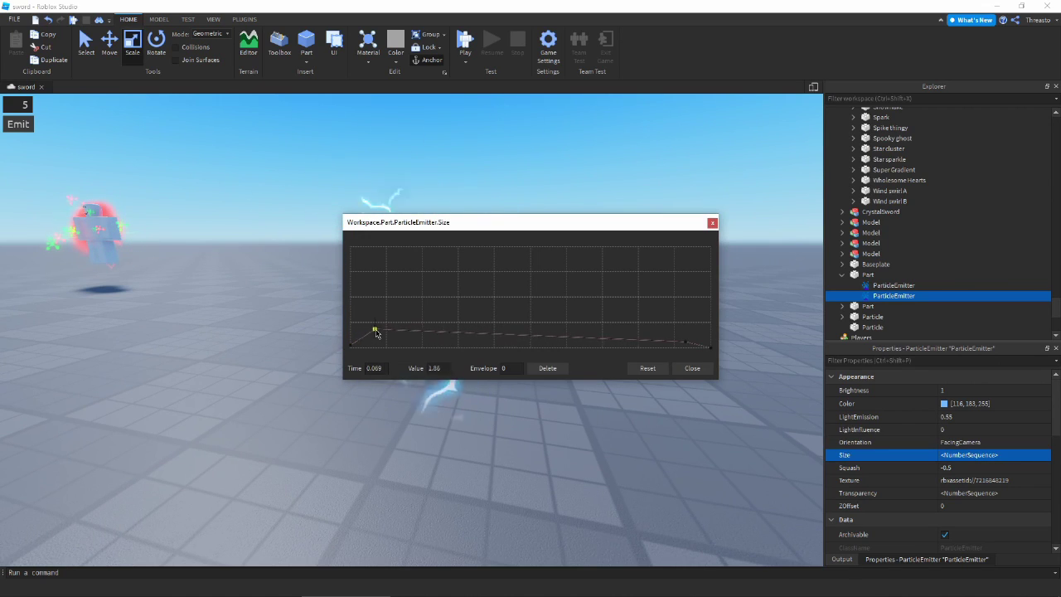
left_click(695, 368)
scroll(937, 448, "down", 5)
left_click(968, 502)
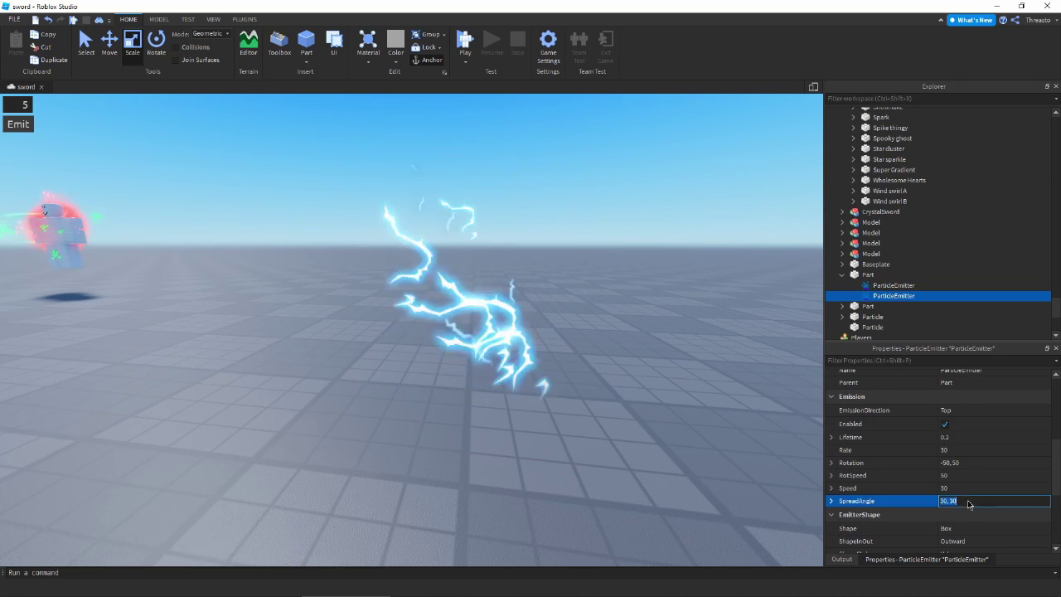
type("60,60")
key("Return")
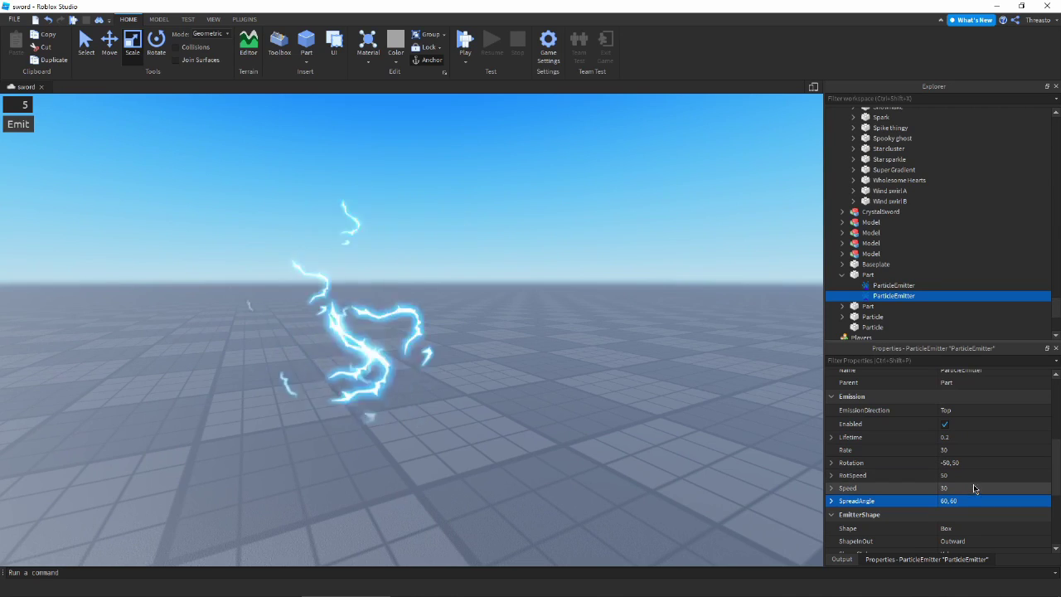
Look through the texture pack's smoke, fire, star, ring, slash and lightning tiles for another texture to layer into the effect.
left_click(765, 421)
right_click_drag(762, 421, 543, 426)
key("w")
key("a")
key("s")
key("a")
key("w")
key("w")
key("s")
key("d")
key("d")
scroll(538, 371, "up", 5)
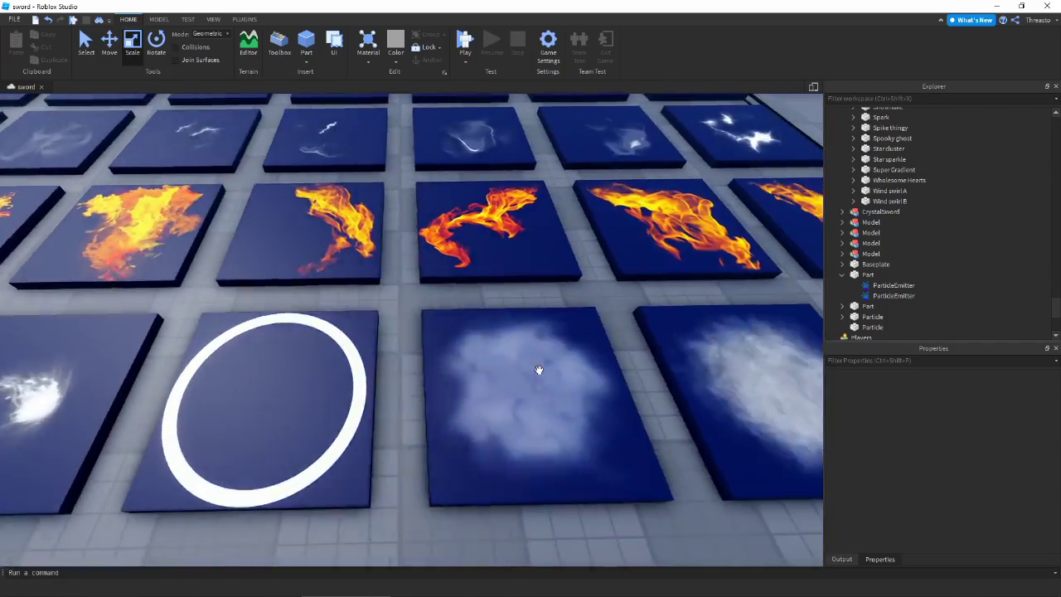
scroll(538, 370, "down", 5)
scroll(653, 273, "up", 4)
key("e")
key("w")
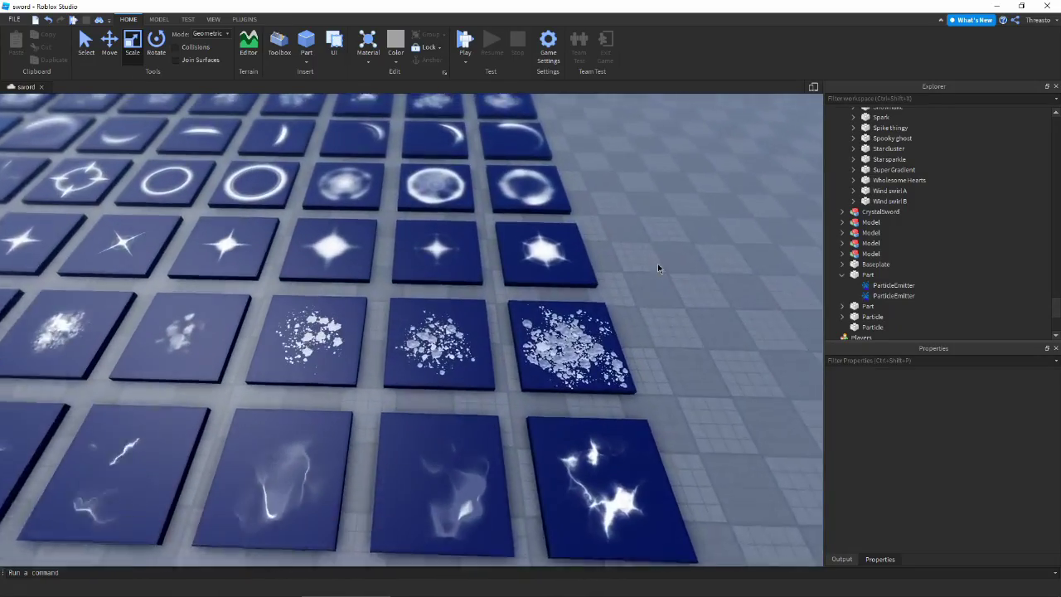
key("w")
key("e")
scroll(702, 254, "up", 8)
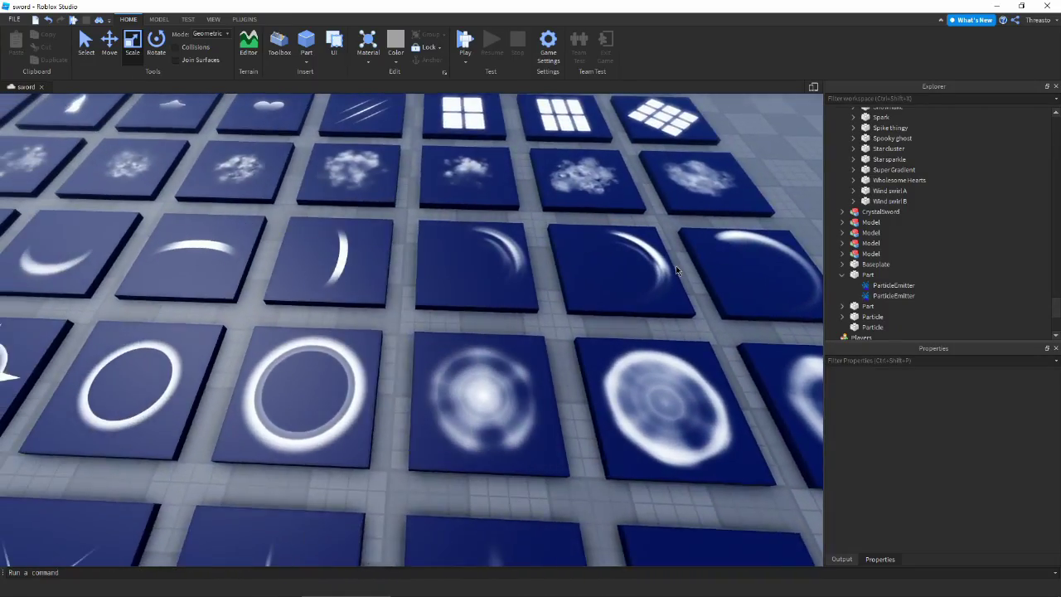
key("a")
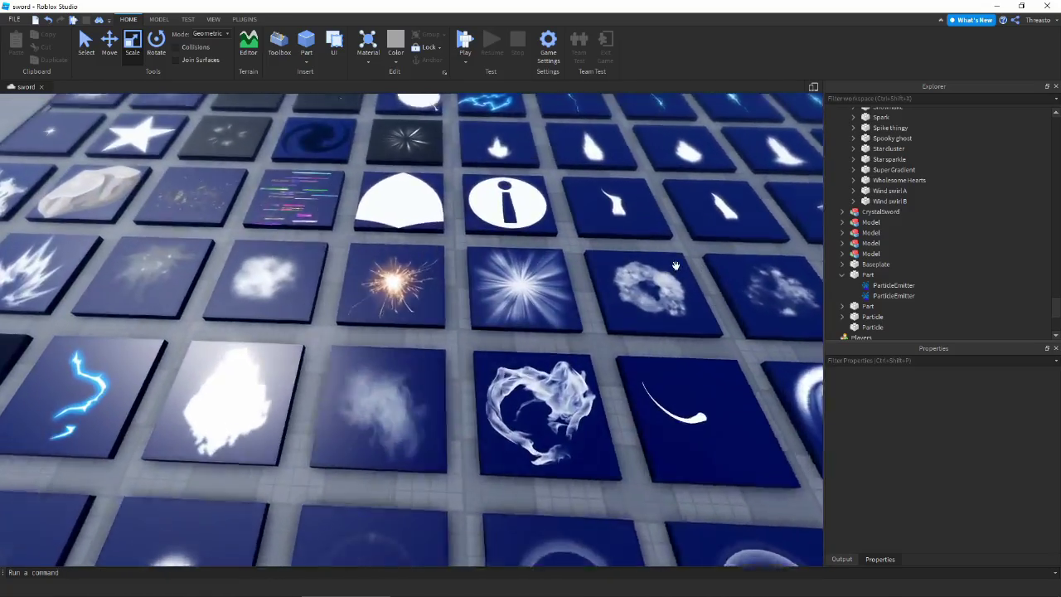
key("q")
key("e")
key("a")
key("e")
key("w")
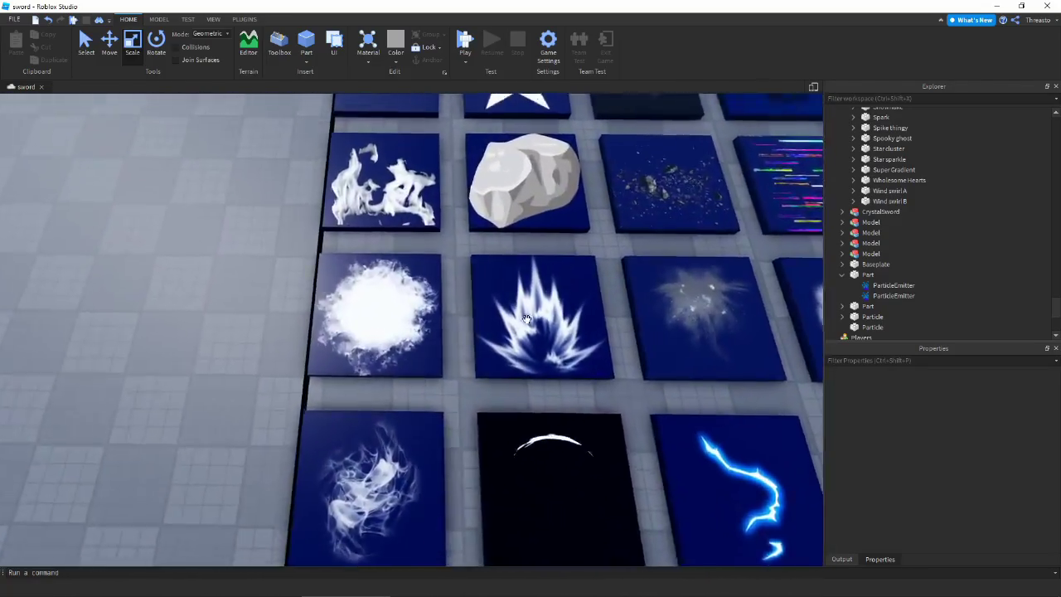
key("q")
scroll(410, 448, "up", 6)
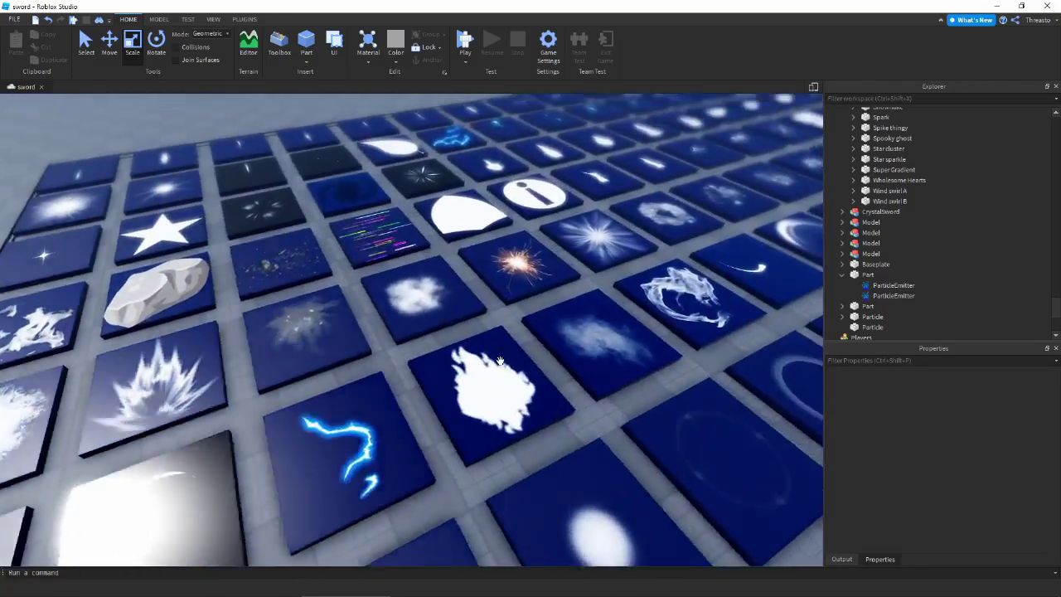
scroll(500, 365, "down", 6)
key("d")
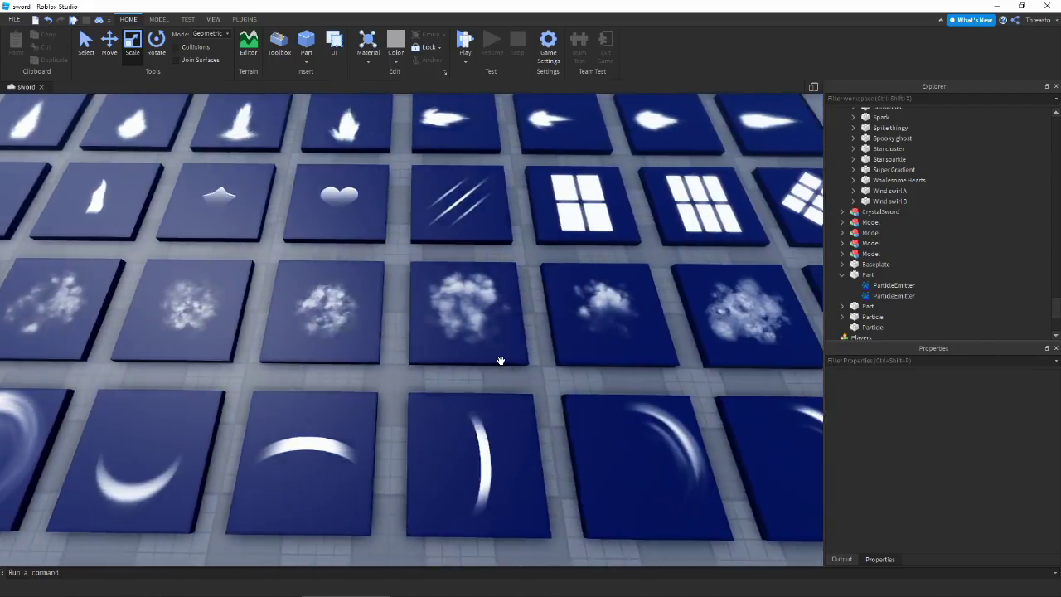
key("s")
key("q")
key("a")
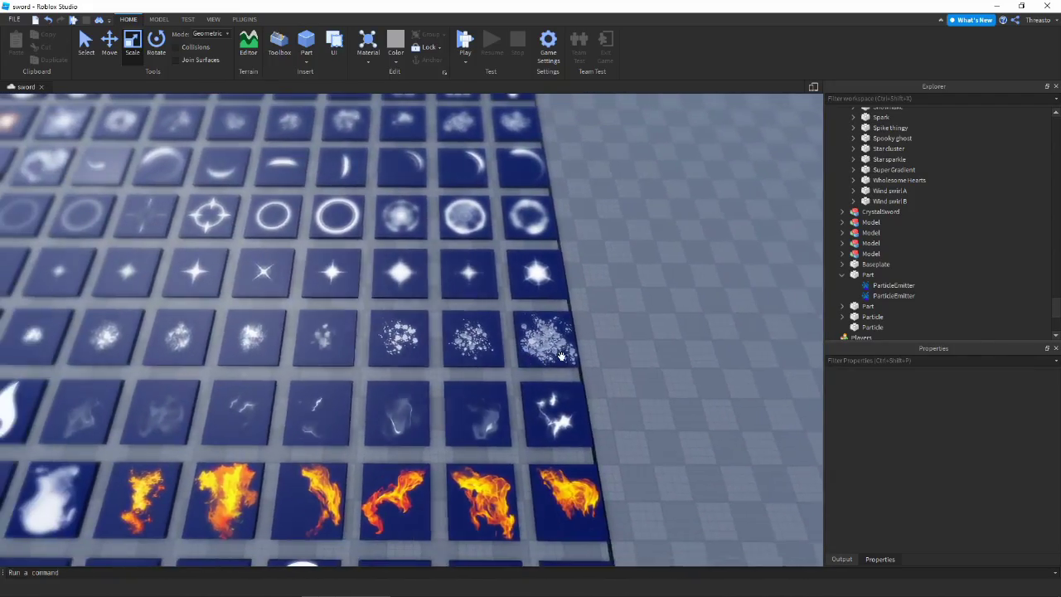
key("q")
scroll(426, 362, "up", 5)
scroll(428, 362, "down", 5)
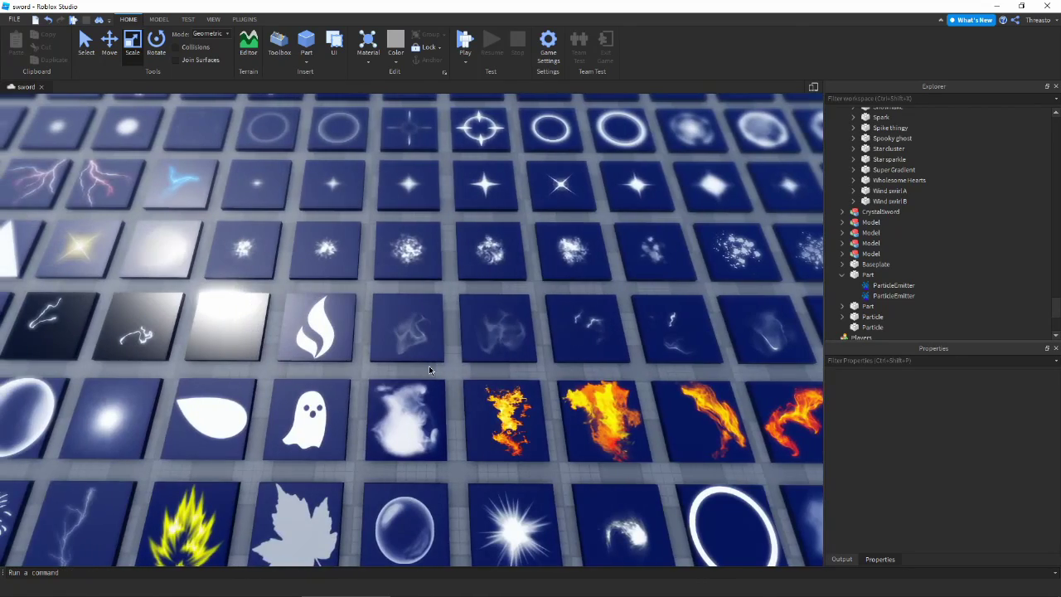
Select the decal on the white smoke tile beside the ghost tile and copy its texture ID.
scroll(428, 366, "up", 6)
left_click(429, 366)
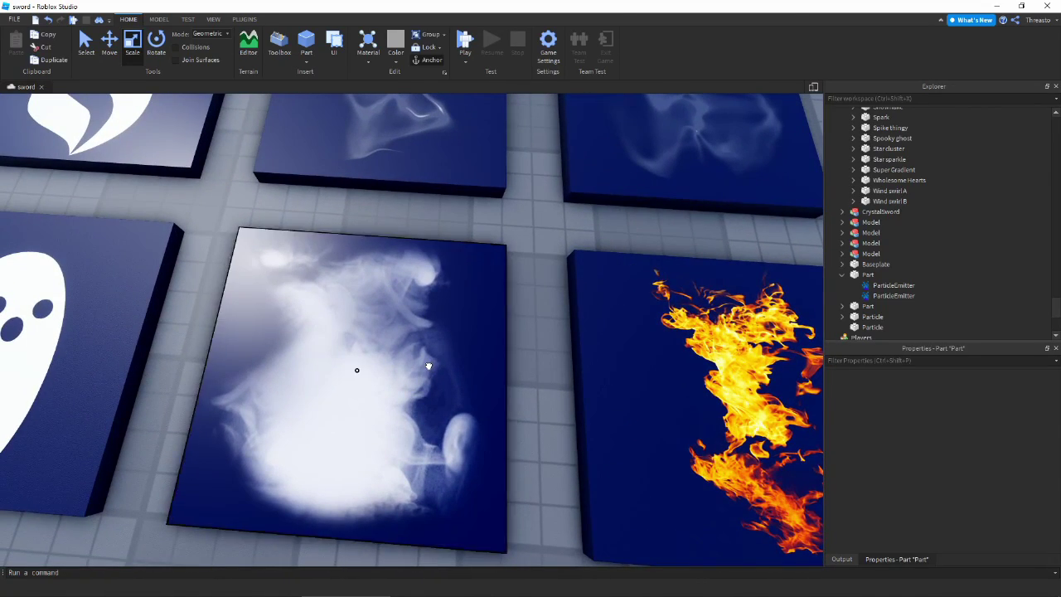
left_click(429, 365)
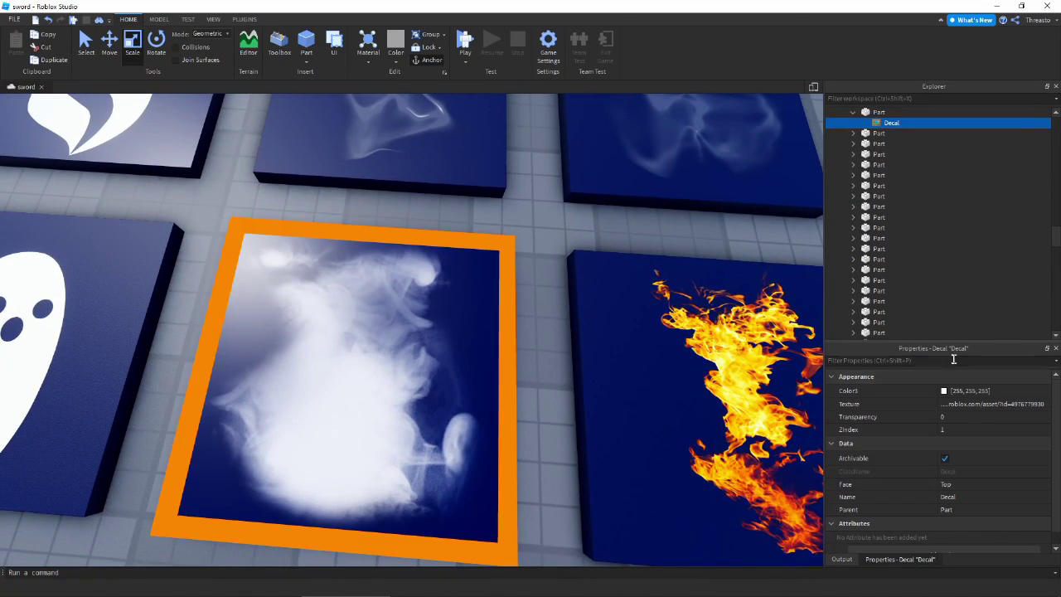
left_click(997, 406)
key("ctrl+c")
left_click(538, 305)
right_click_drag(538, 305, 457, 208)
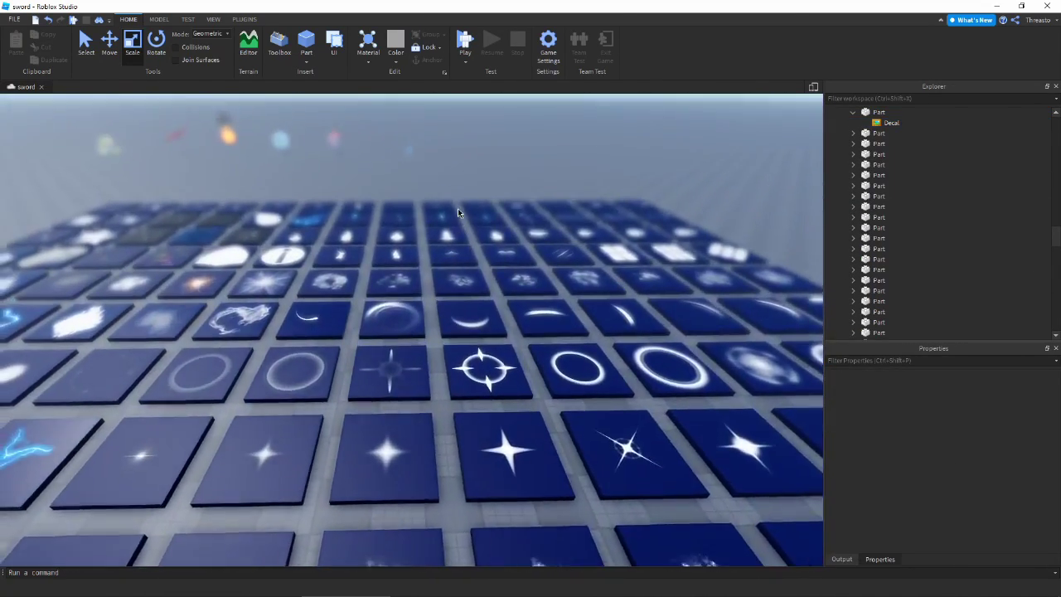
scroll(458, 209, "up", 6)
key("w")
key("a")
left_click(462, 210)
key("d")
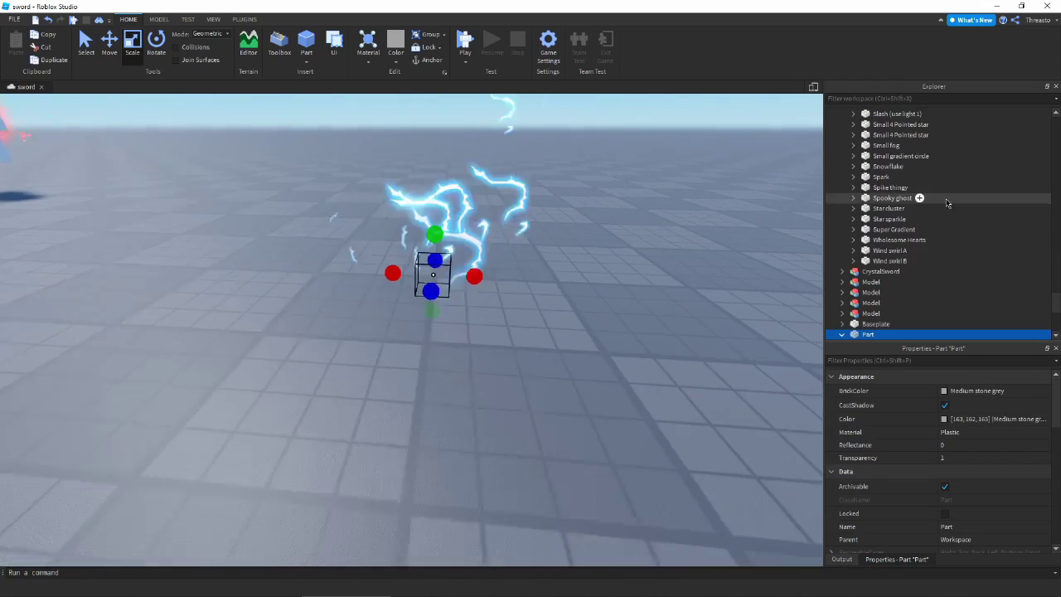
scroll(912, 240, "down", 3)
left_click(894, 255)
scroll(622, 287, "down", 3)
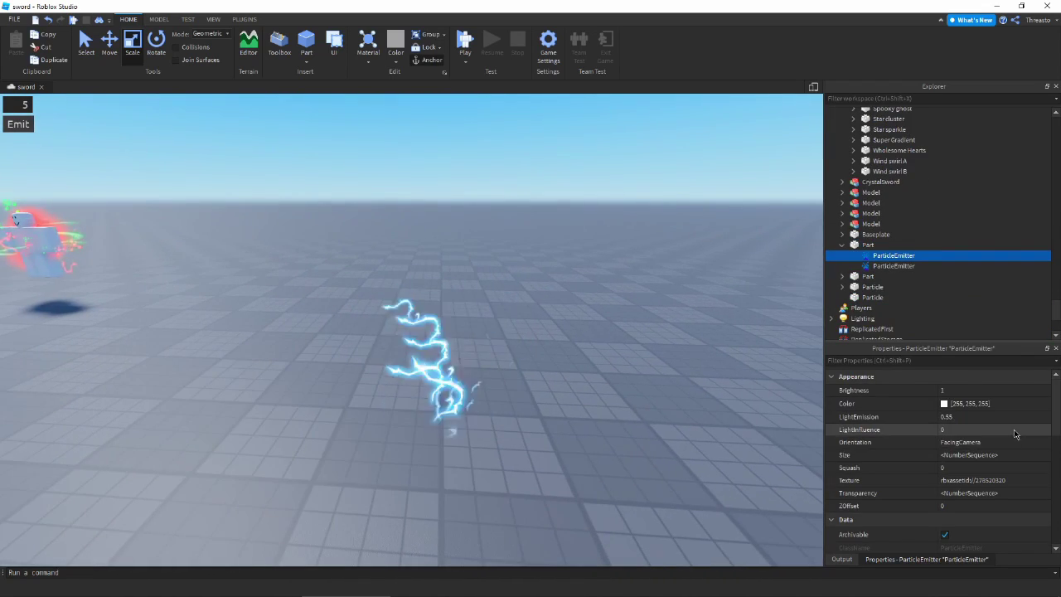
left_click(1002, 484)
key("ctrl+v")
key("Return")
scroll(671, 355, "up", 2)
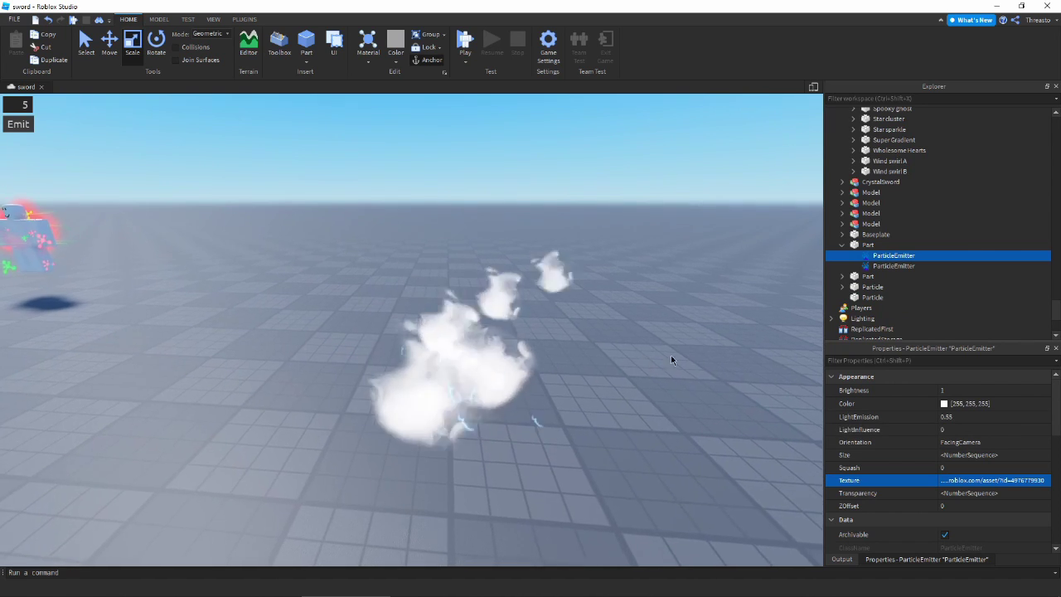
Set the smoke-textured original emitter's Speed to 10 and its Lifetime to 0.5.
scroll(965, 448, "down", 6)
left_click(966, 451)
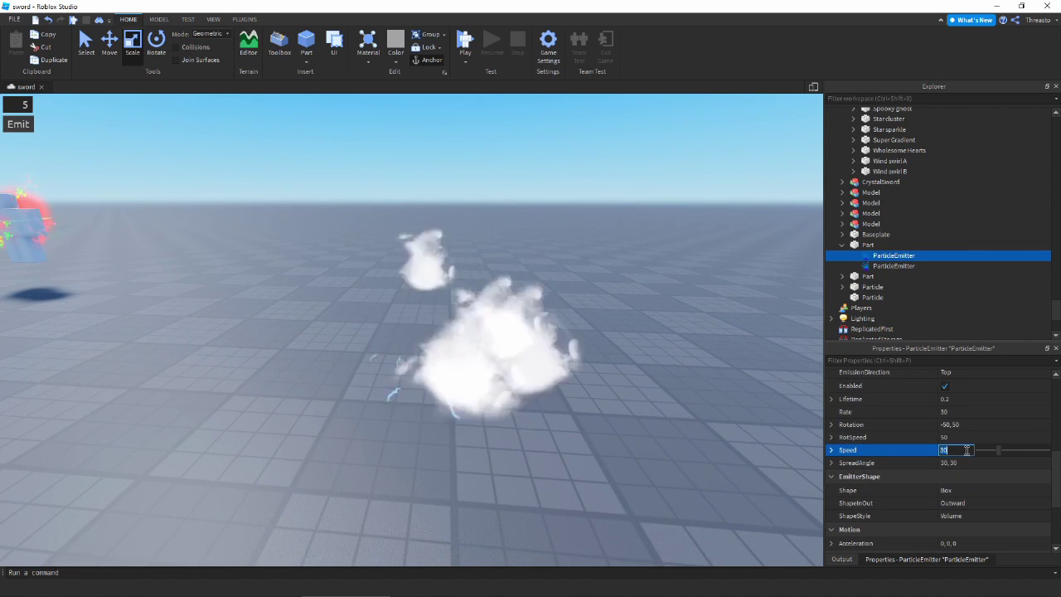
type("10")
key("Return")
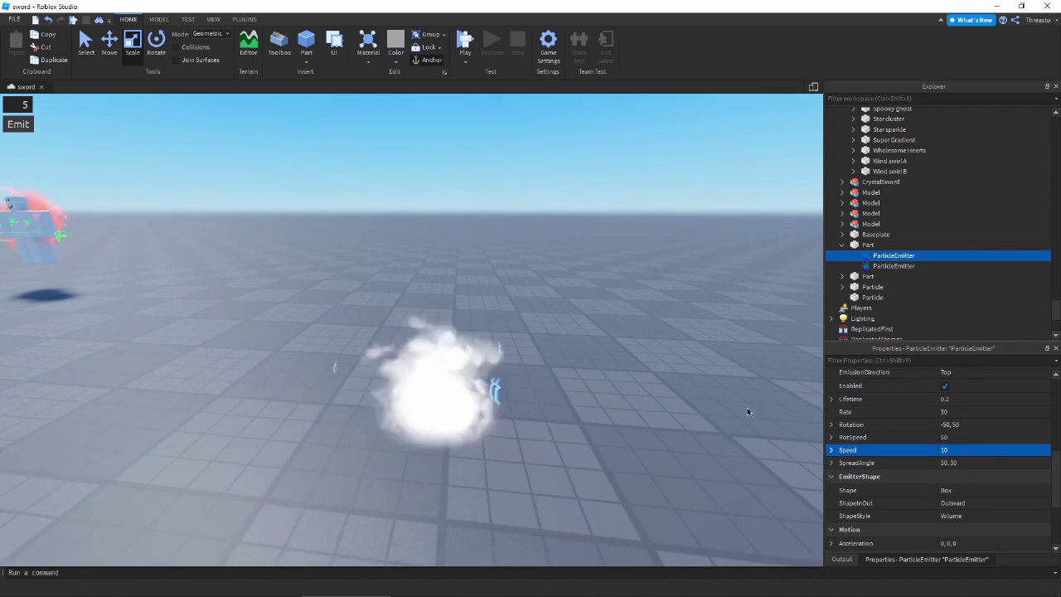
left_click(970, 400)
type("5")
key("Return")
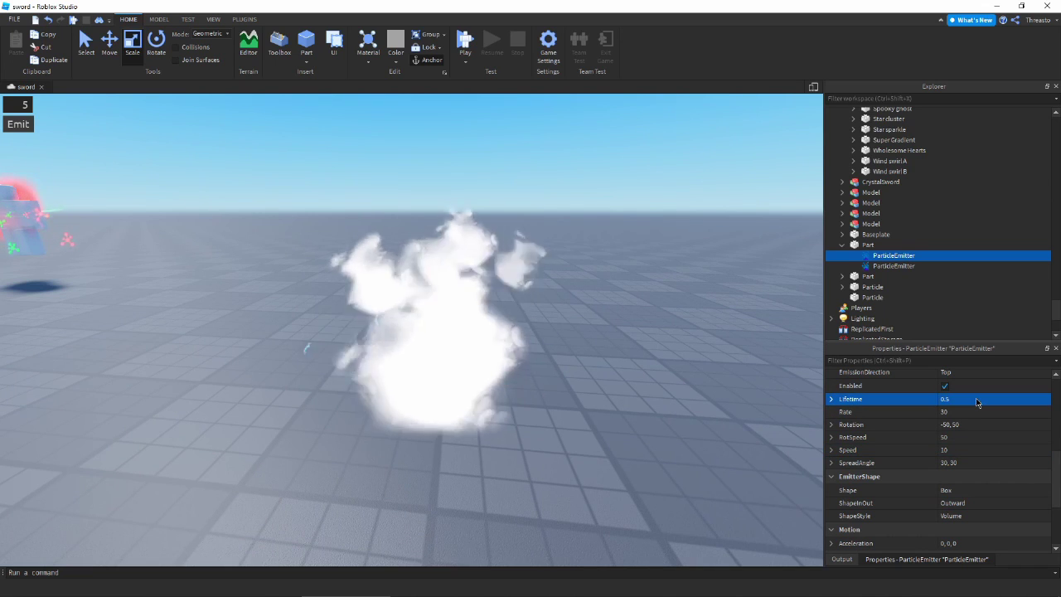
Try a Transparency curve of about 0.825 on the smoke-textured original emitter and undo the smoke edits made to it.
scroll(951, 399, "up", 5)
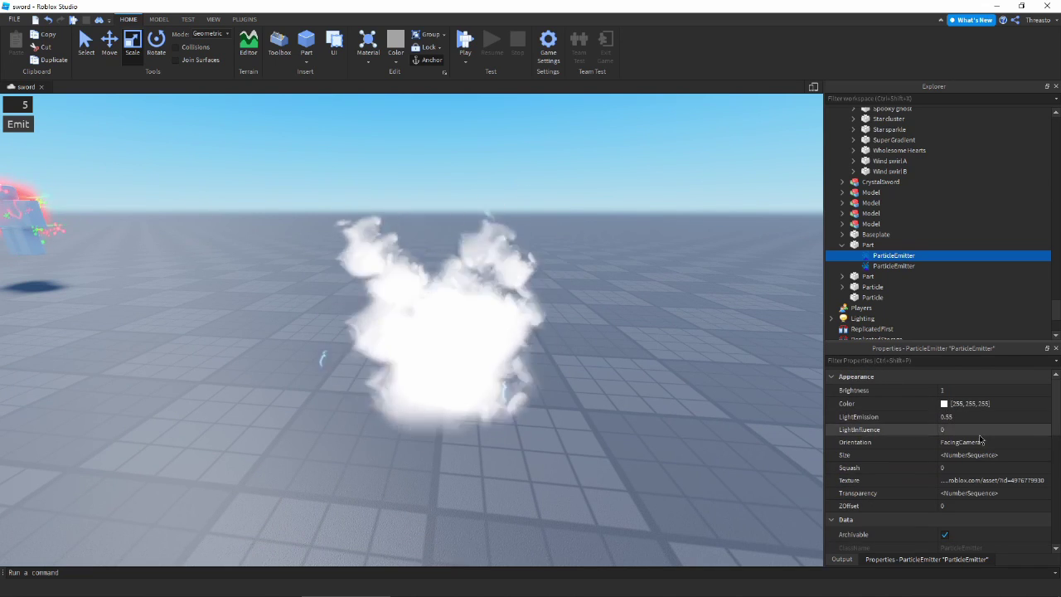
left_click(1028, 492)
left_click(1040, 493)
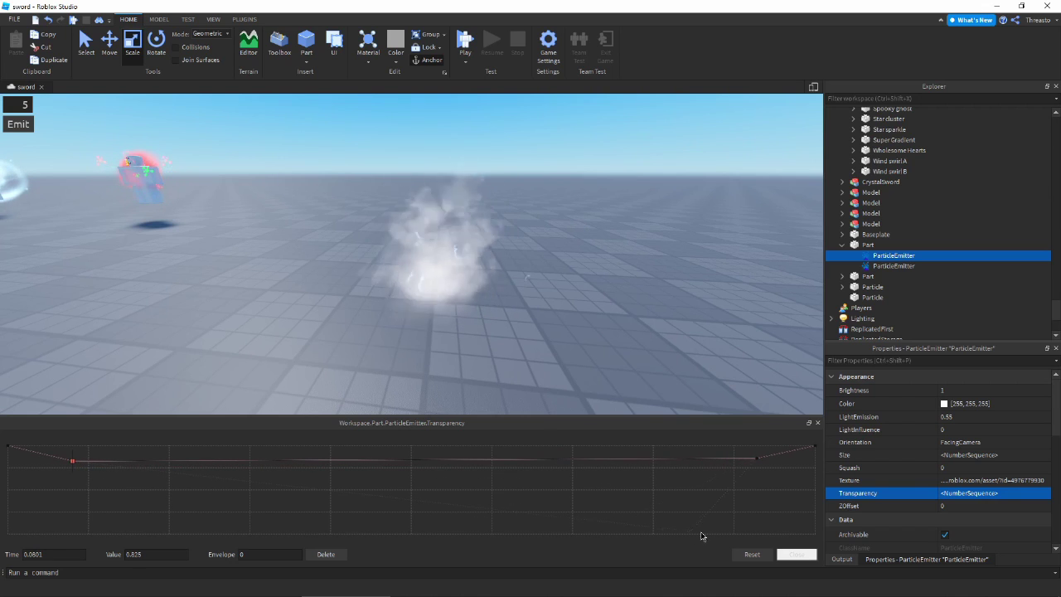
left_click(798, 557)
left_click(943, 404)
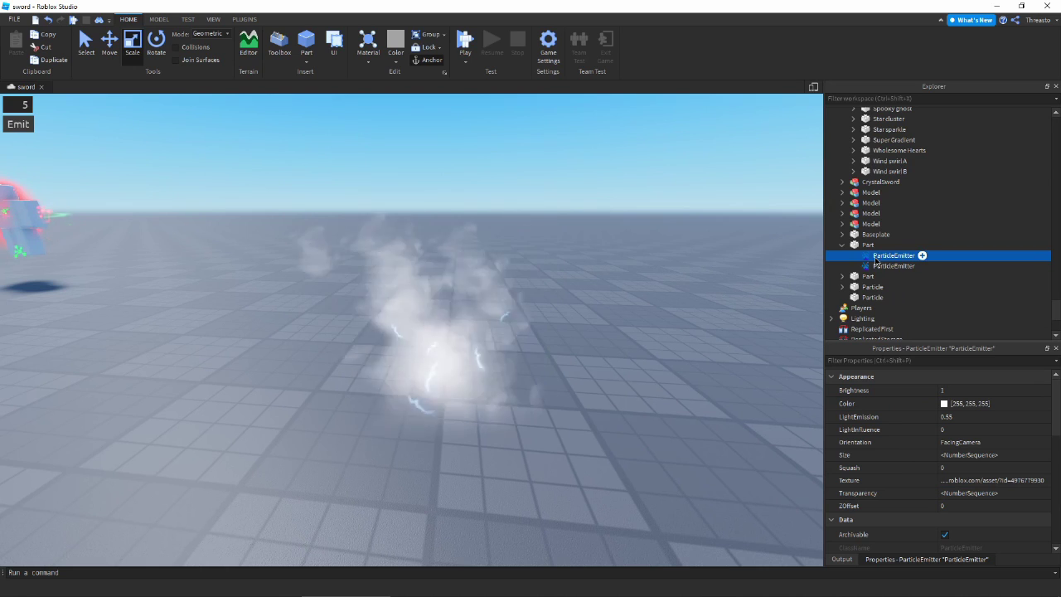
right_click_drag(730, 299, 729, 298)
key("ctrl+z")
key("ctrl+d")
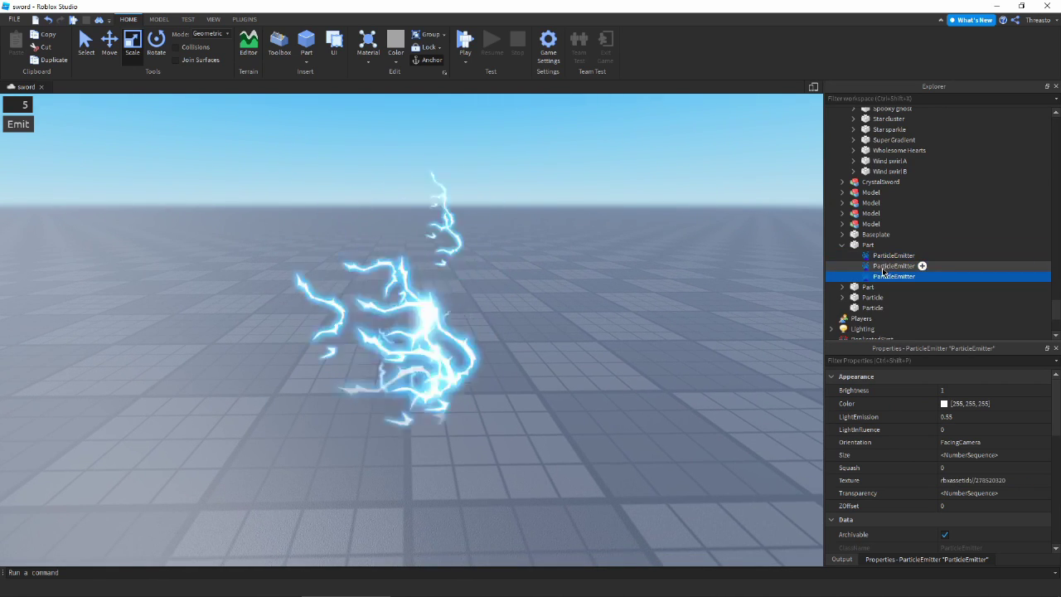
left_click(975, 485)
key("ctrl+v")
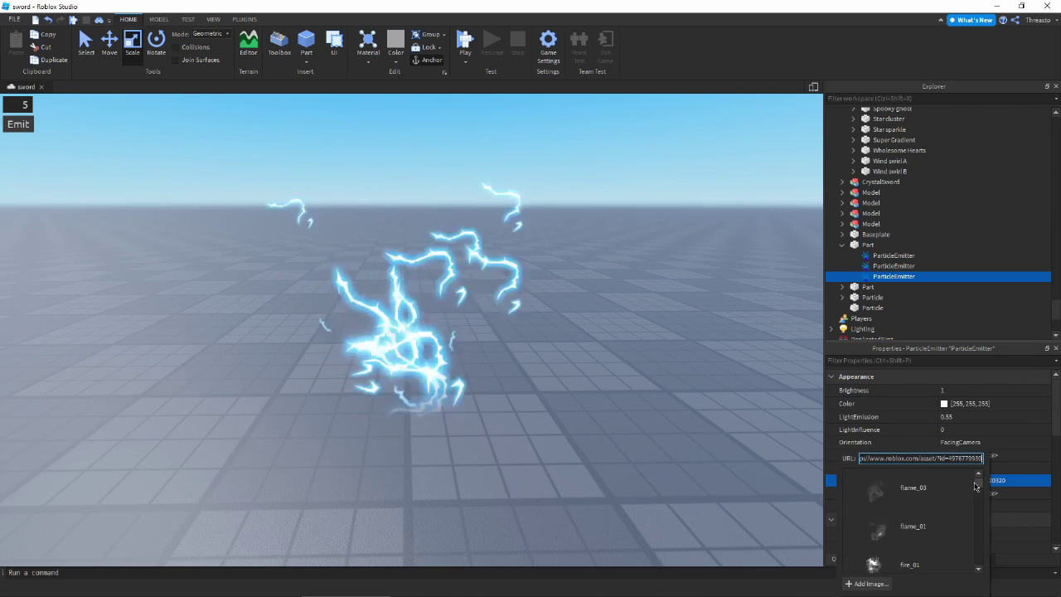
key("Return")
left_click(688, 433)
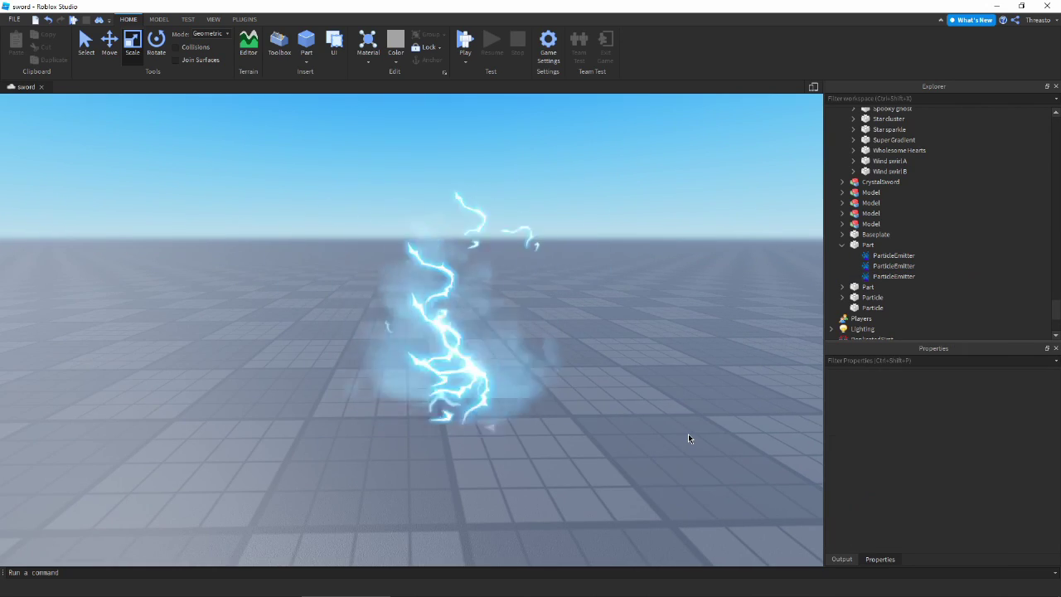
Select the decal on the blue branching lightning tile next to the leaf tile in the texture pack.
key("s")
right_click_drag(692, 403, 691, 403)
key("w")
key("w")
right_click_drag(396, 202, 396, 201)
key("w")
left_click(483, 311)
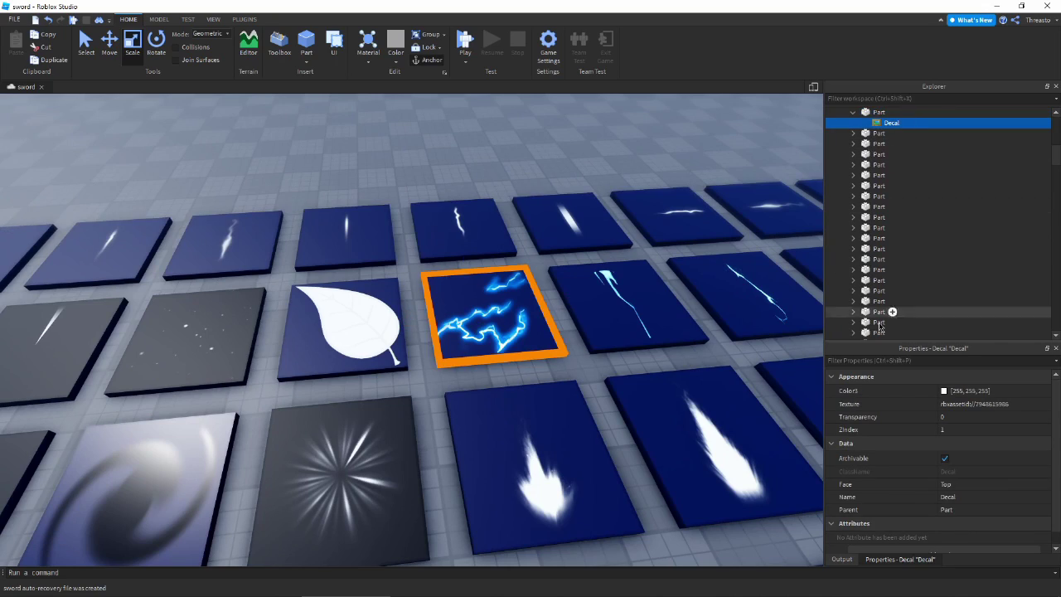
left_click(535, 177)
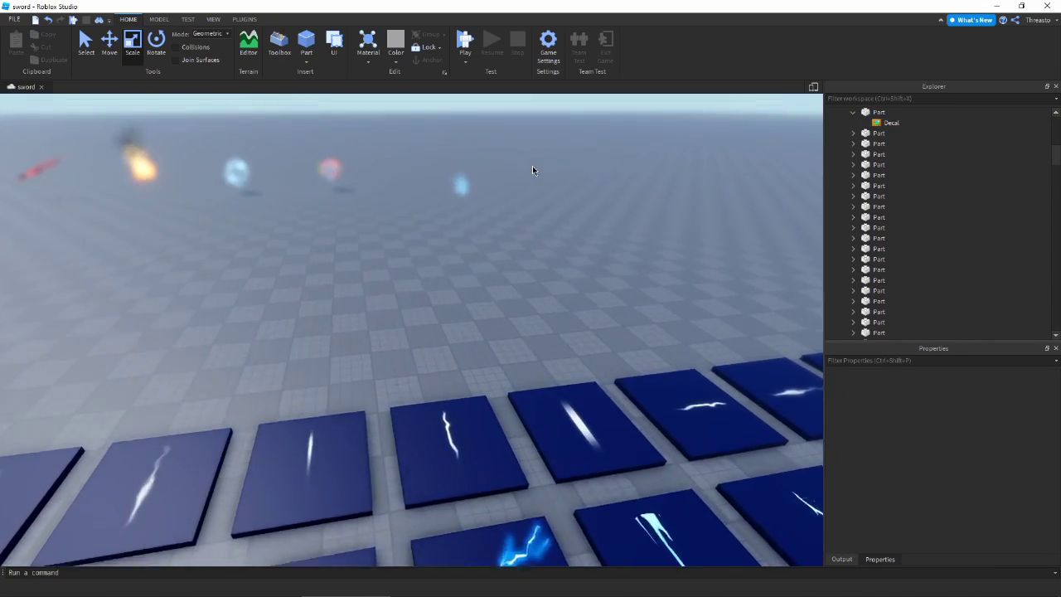
key("w")
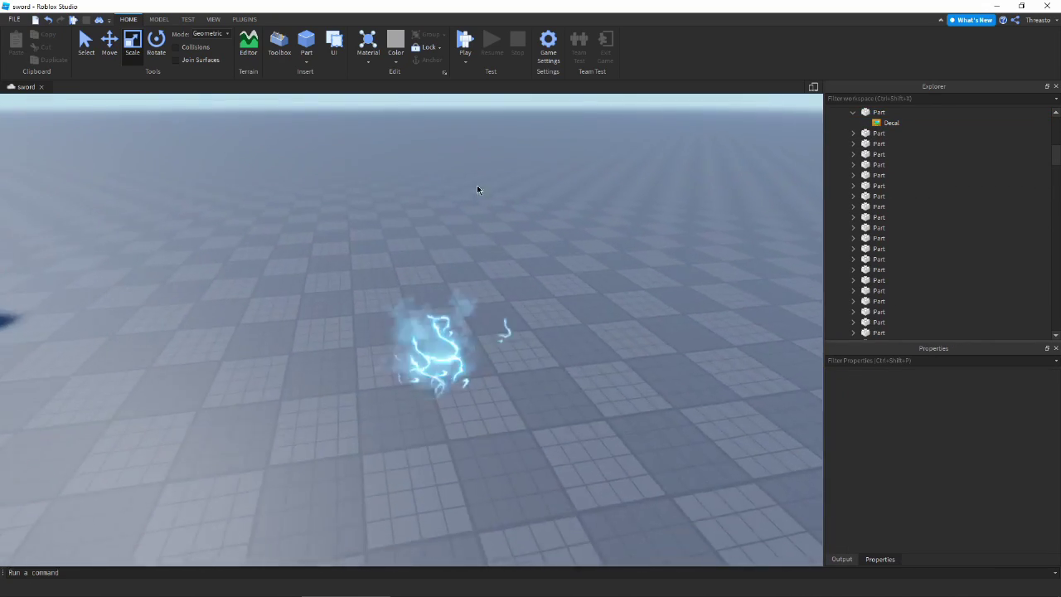
left_click(460, 379)
scroll(460, 379, "down", 1)
scroll(912, 220, "down", 2)
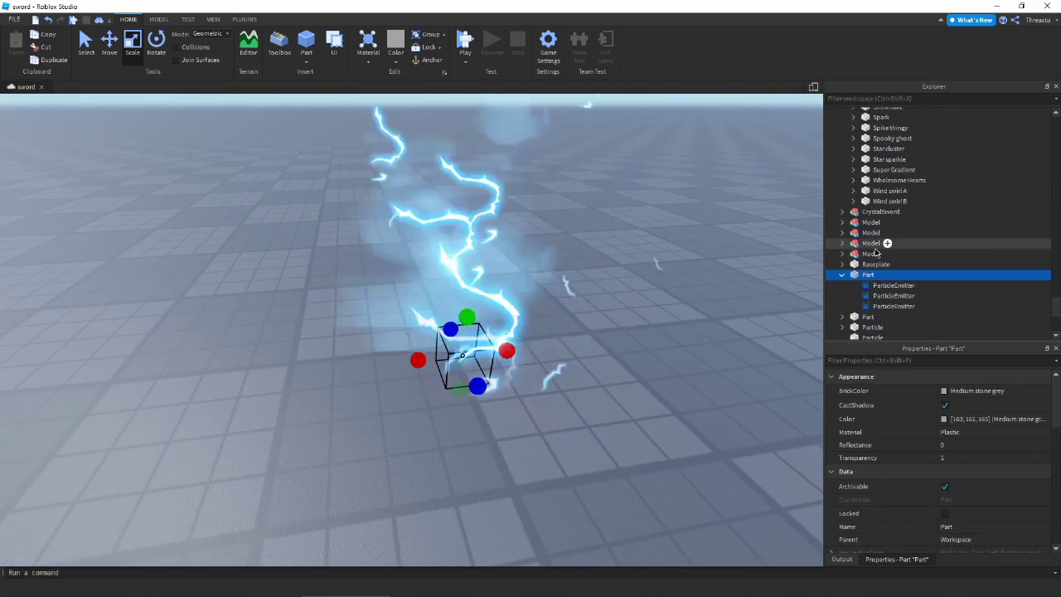
left_click(882, 286)
key("ctrl+x")
key("ctrl+z")
left_click(900, 309)
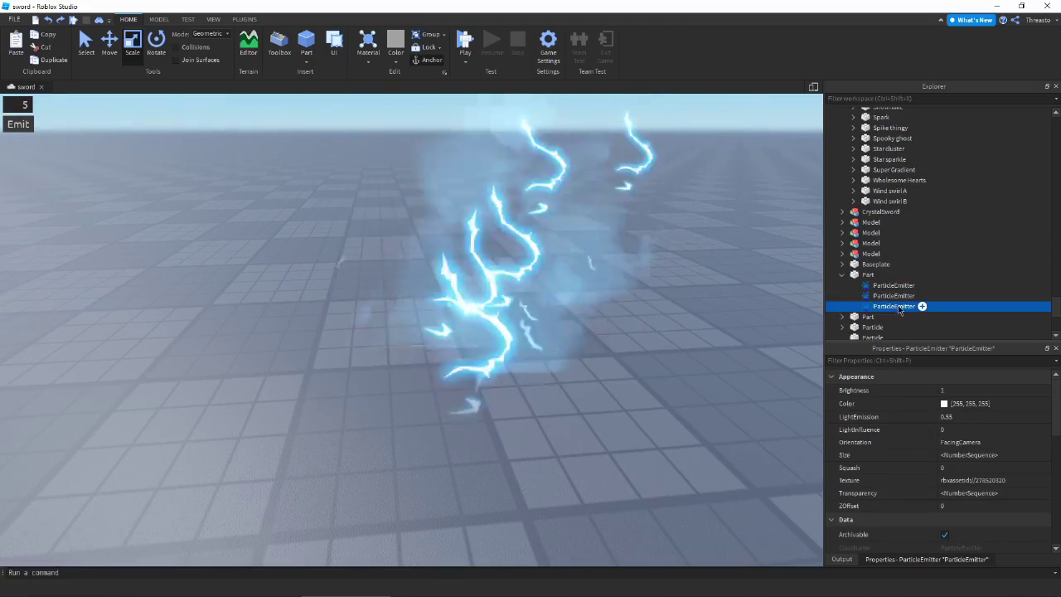
Copy the Texture asset ID from the decal on the blue branching lightning tile in the texture pack.
right_click_drag(569, 351, 503, 271)
key("w")
left_click(543, 254)
left_click(891, 123)
left_click(985, 402)
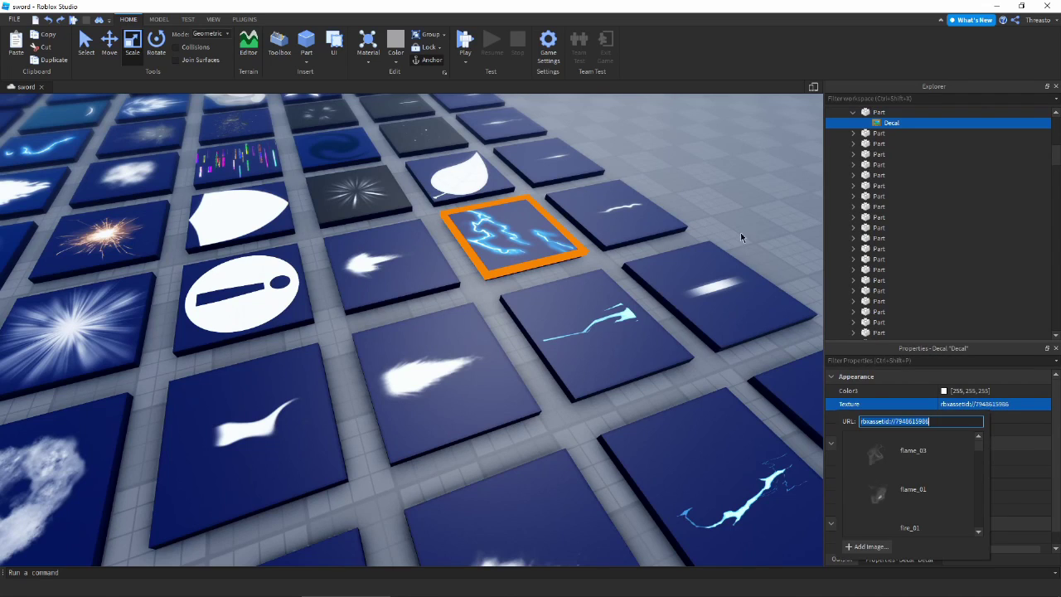
left_click(701, 194)
right_click_drag(740, 232, 524, 161)
key("w")
left_click(448, 233)
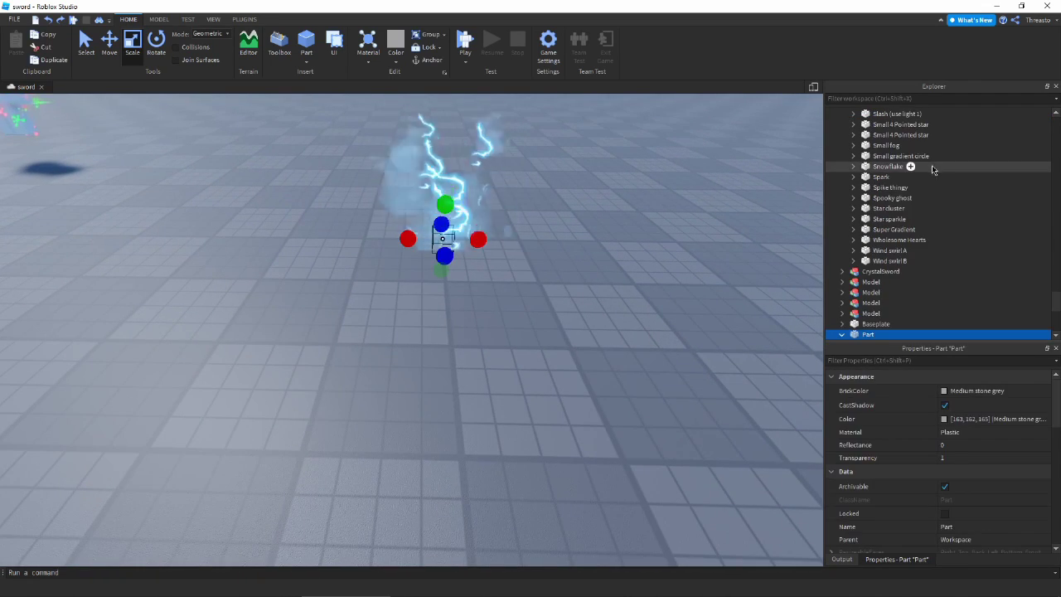
scroll(930, 171, "down", 2)
left_click(886, 306)
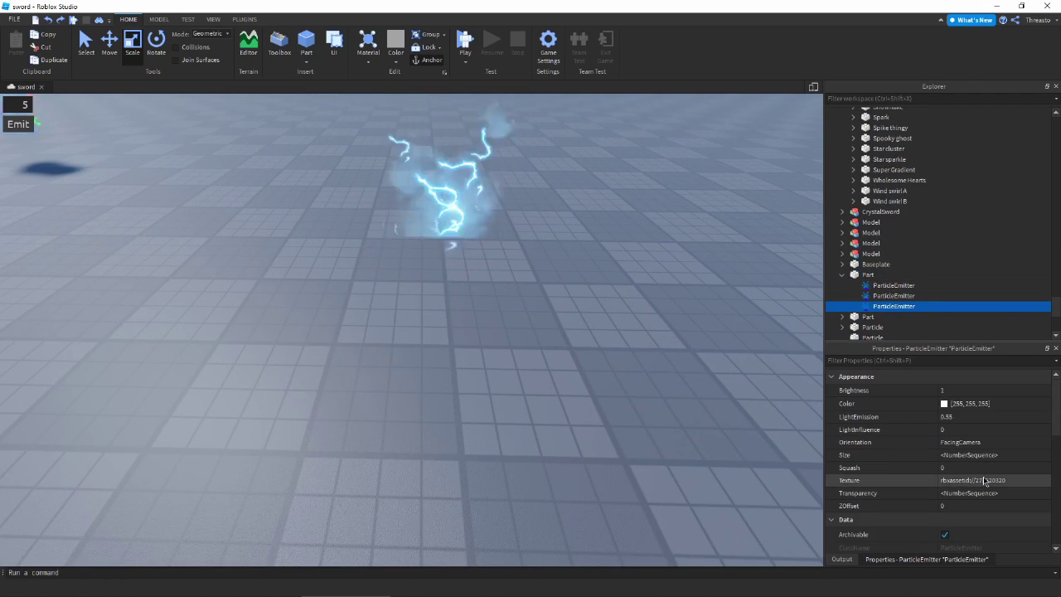
left_click(985, 480)
left_click(893, 297)
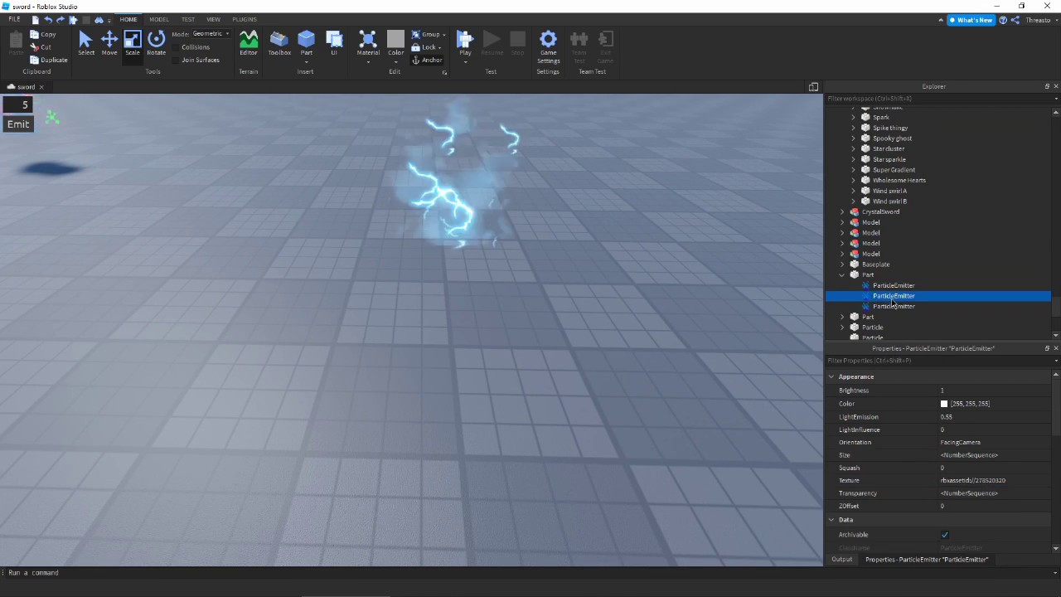
left_click(892, 306)
left_click(962, 479)
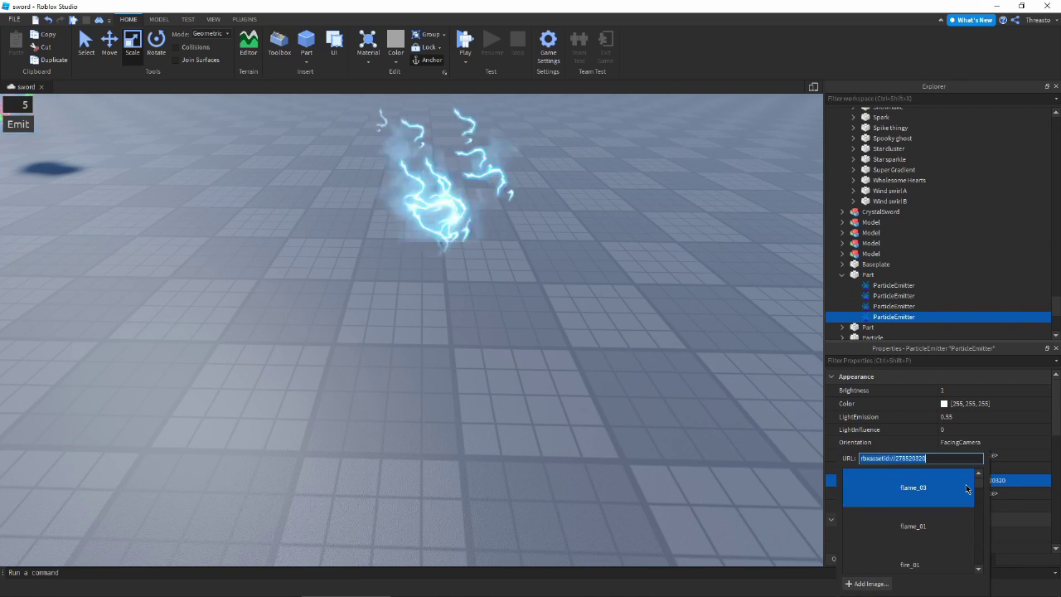
left_click(904, 488)
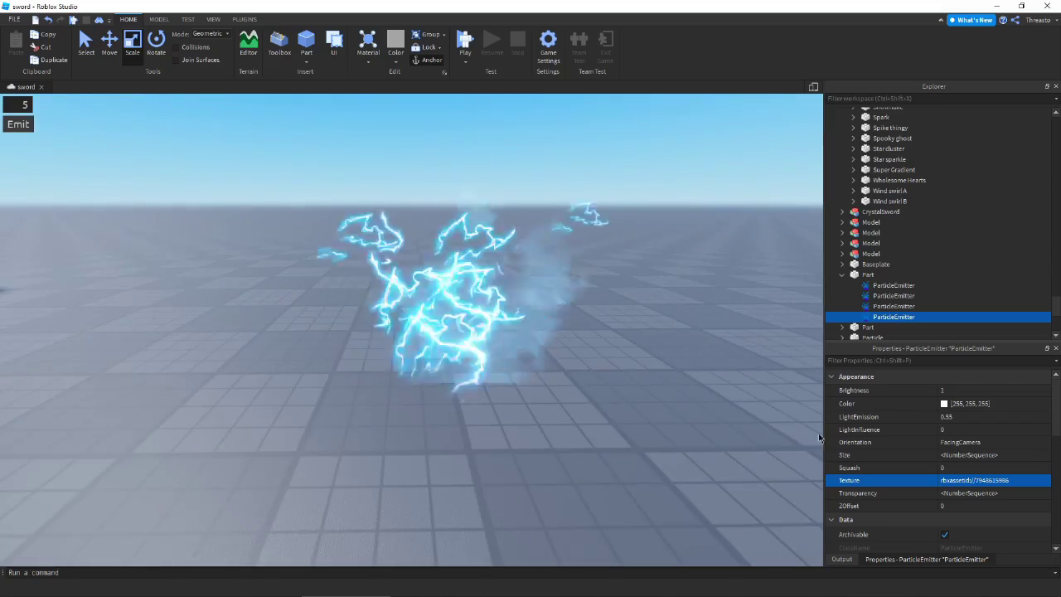
Set the branching lightning emitter's Rate to 5.
scroll(953, 468, "down", 5)
scroll(956, 471, "up", 2)
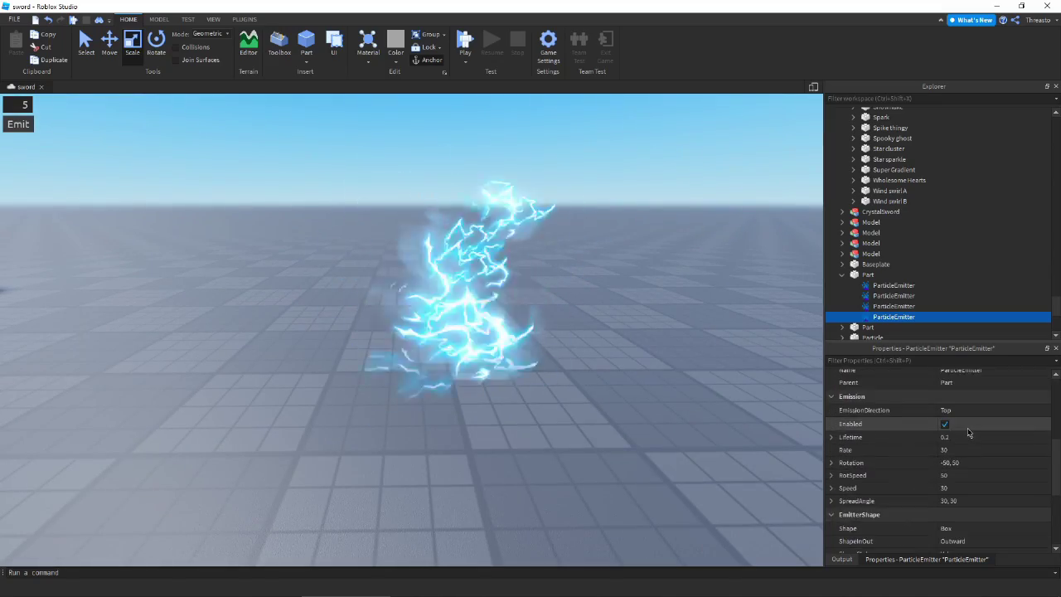
left_click(961, 411)
type("5")
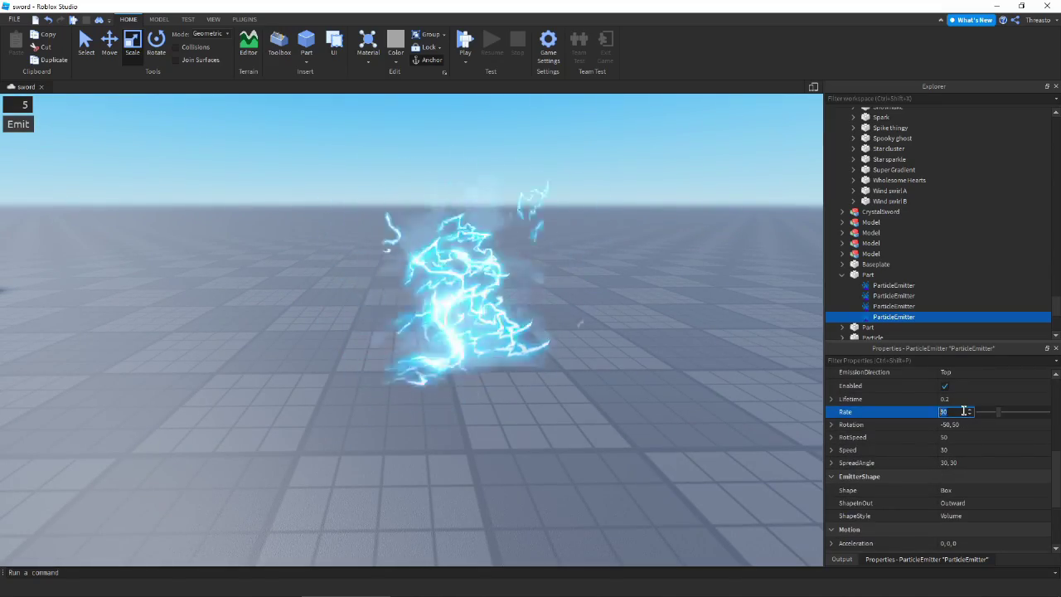
key("Return")
Set the branching lightning emitter's Lifetime to 0.3 and its Speed to 15.
left_click(972, 397)
type("0.3")
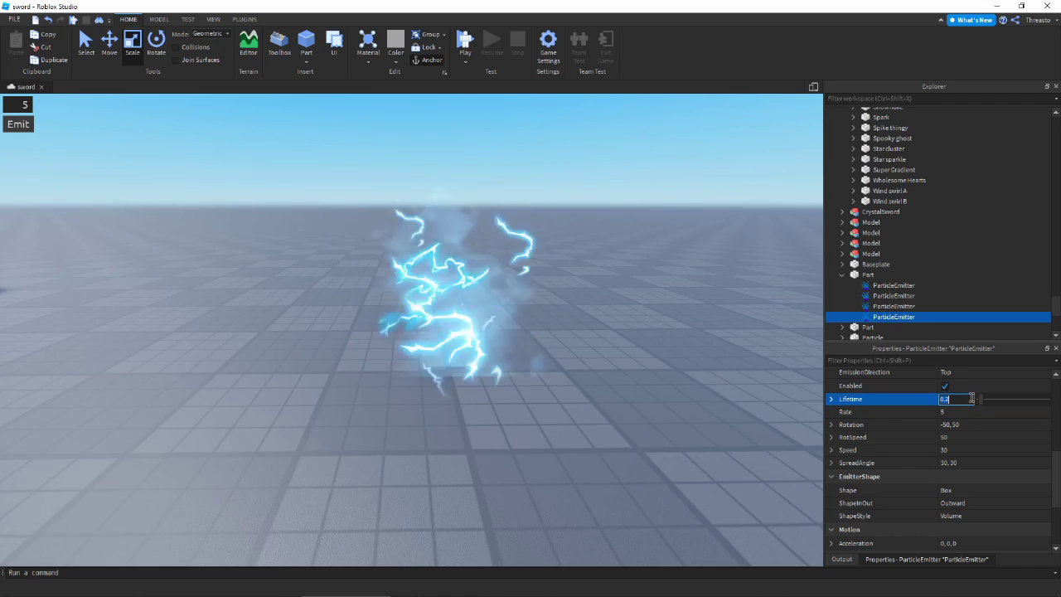
key("Return")
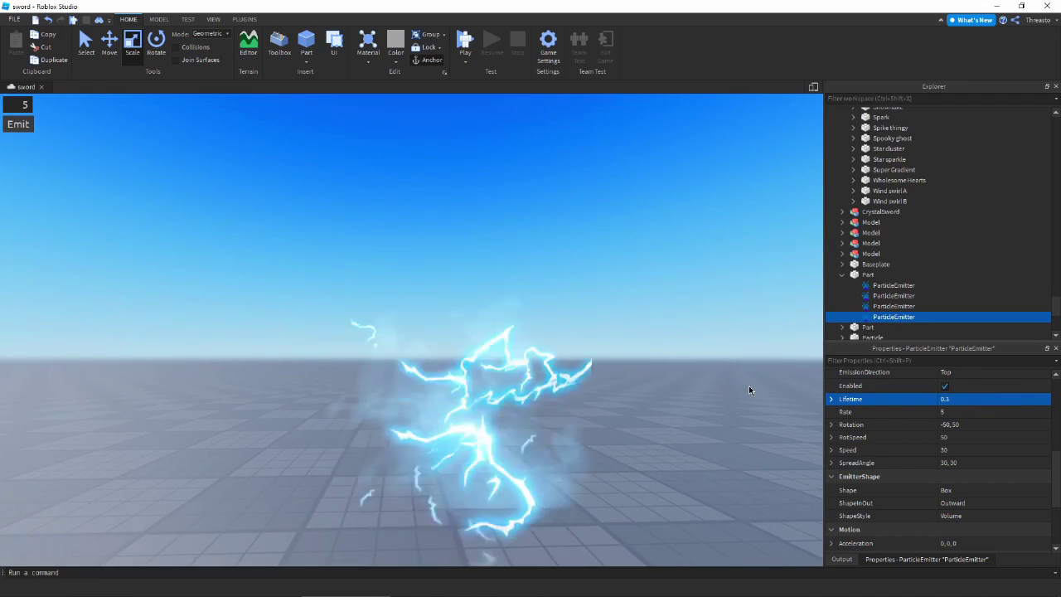
left_click(953, 397)
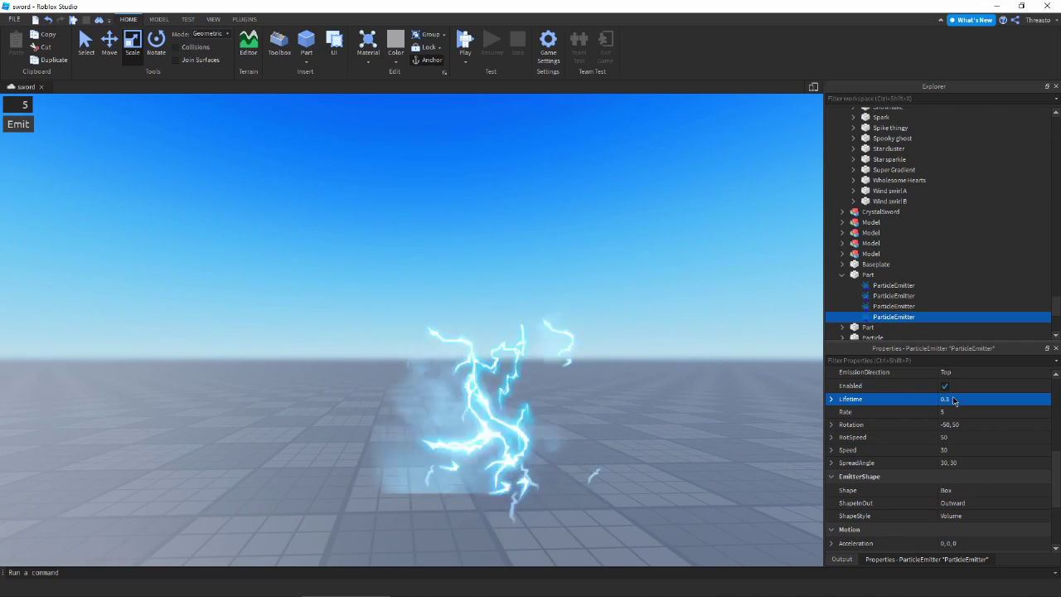
left_click(960, 449)
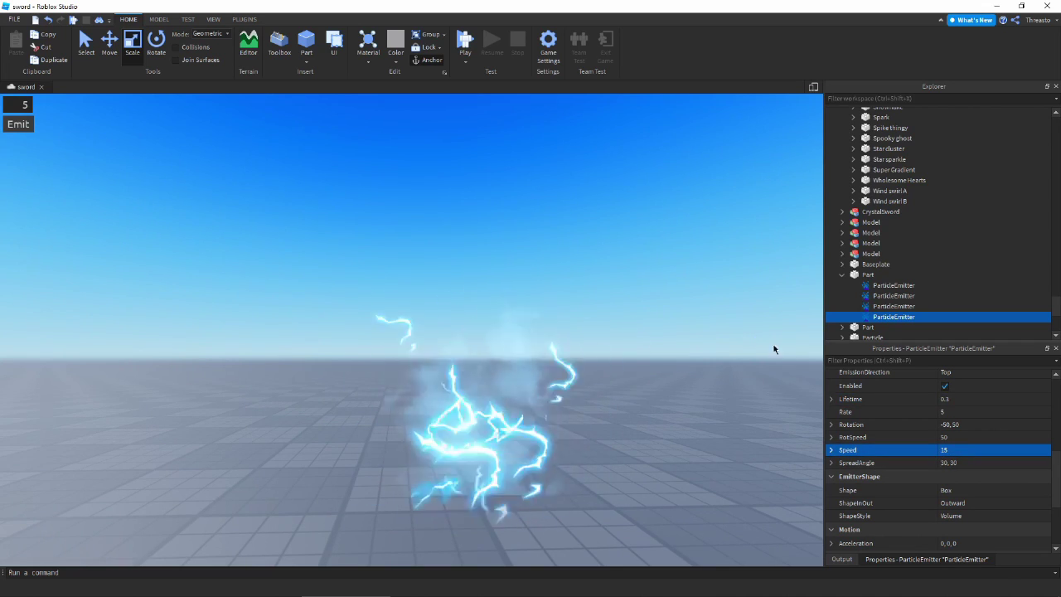
Adjust the early keypoint of the branching lightning emitter's Size curve to about 2.79 at time 0.07.
scroll(945, 431, "up", 6)
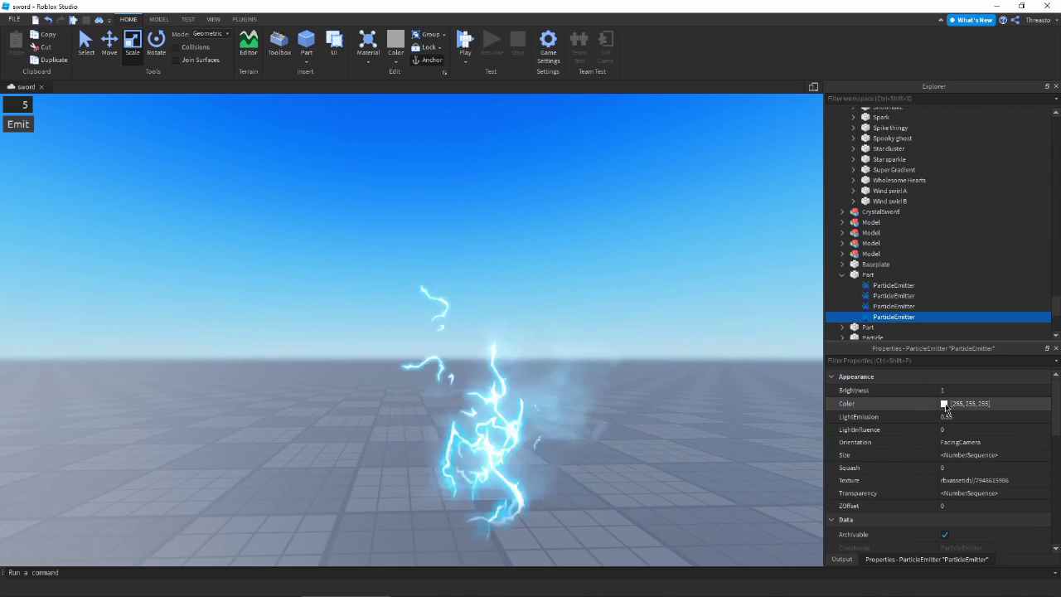
left_click(1026, 455)
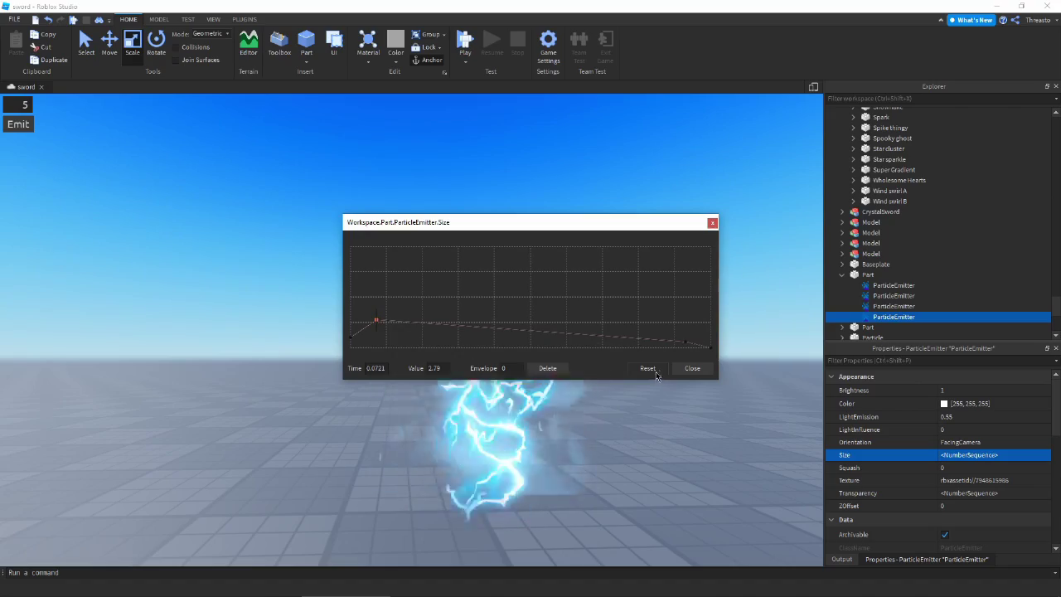
left_click(692, 368)
left_click(683, 350)
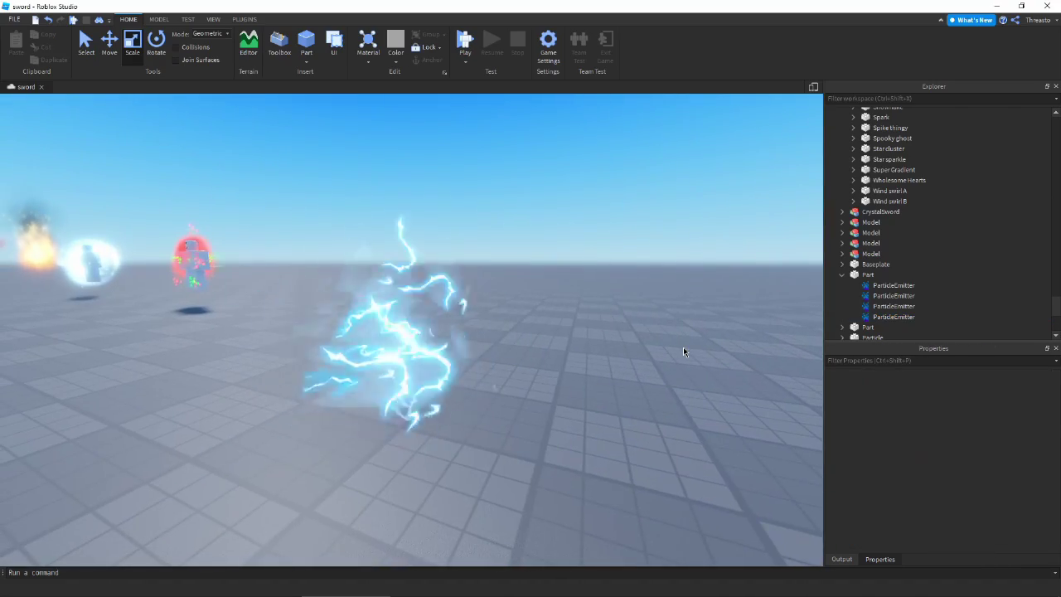
key("d")
key("a")
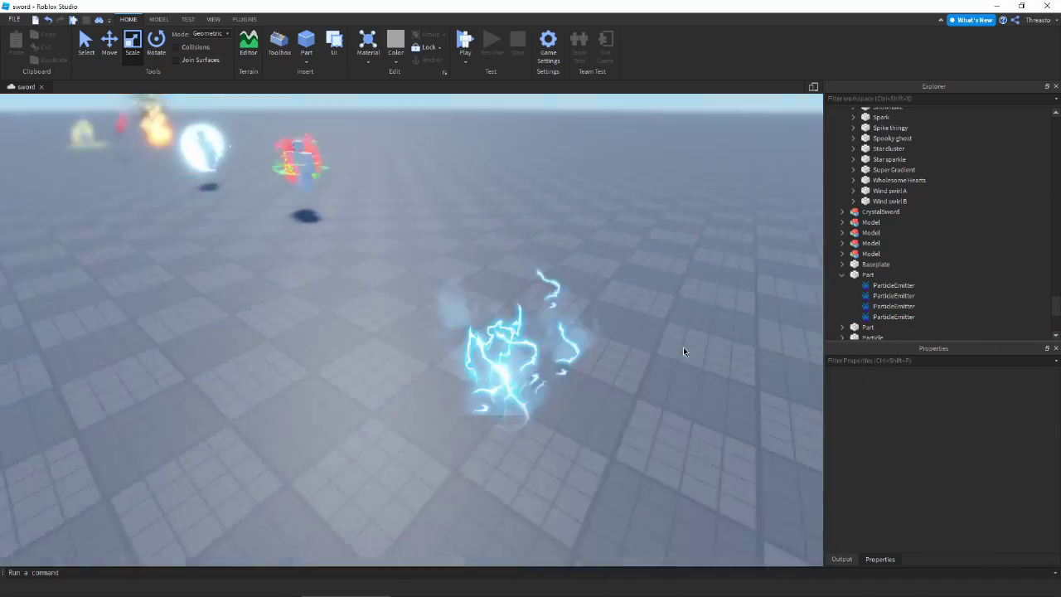